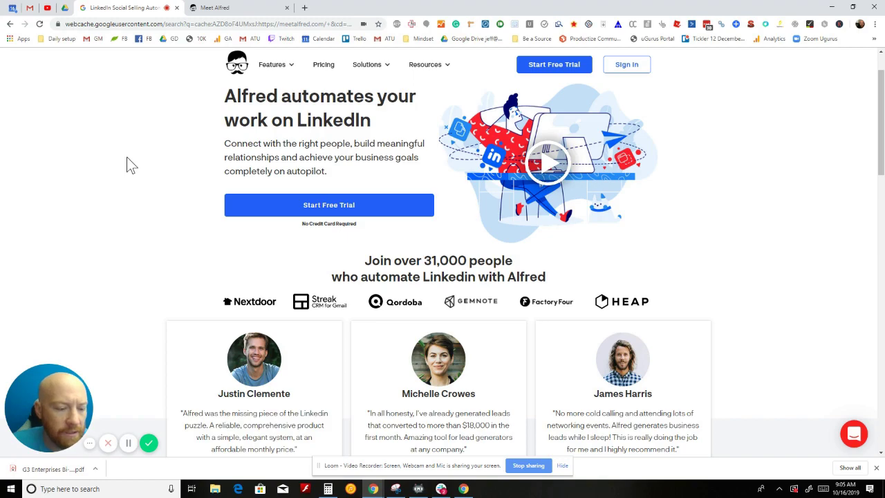
Search Google for "linkedin automation" in a new browser tab and look through the listed automation tools
left_click(304, 7)
type("linkedin")
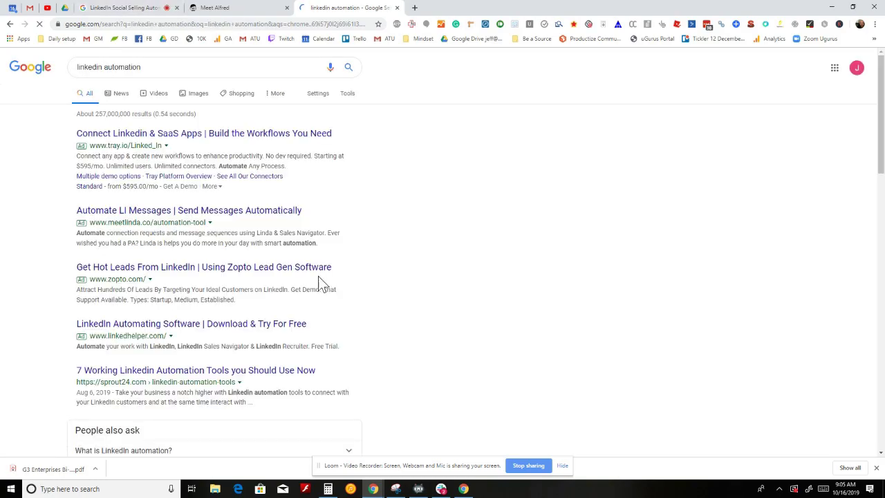
scroll(318, 283, "down", 2)
scroll(319, 281, "down", 2)
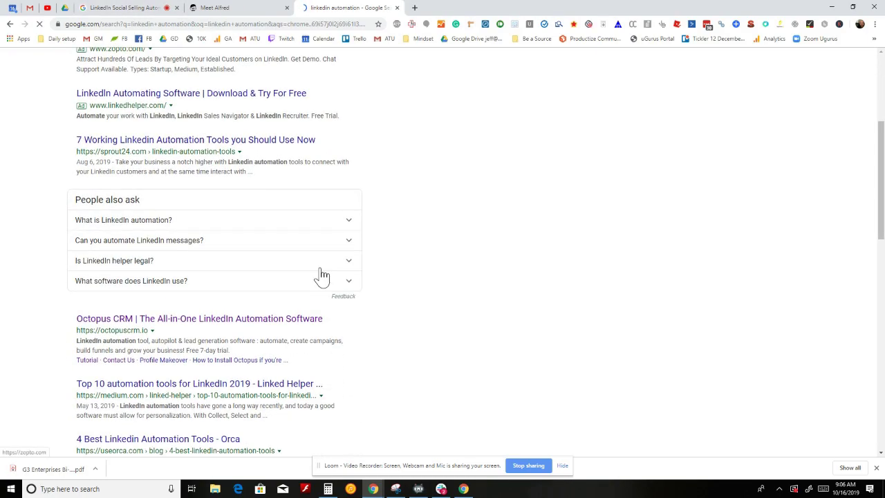
scroll(318, 273, "down", 3)
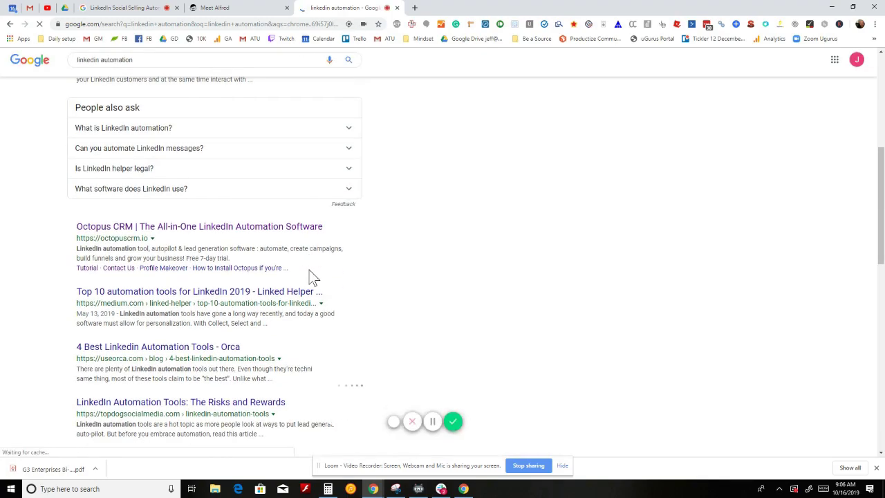
scroll(311, 271, "down", 1)
scroll(309, 274, "down", 2)
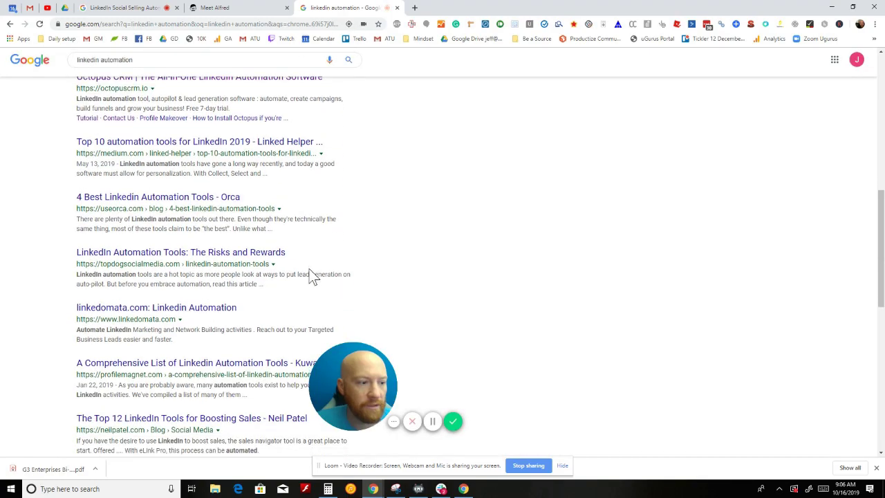
scroll(310, 273, "down", 3)
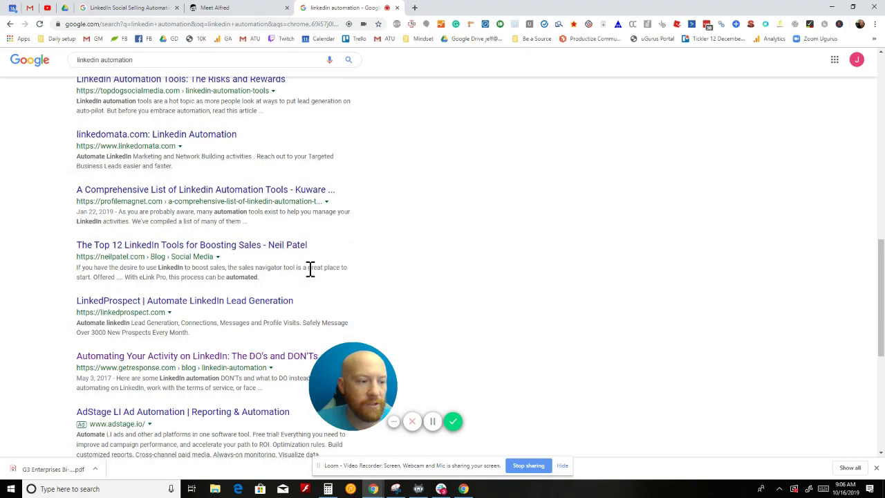
scroll(311, 268, "down", 2)
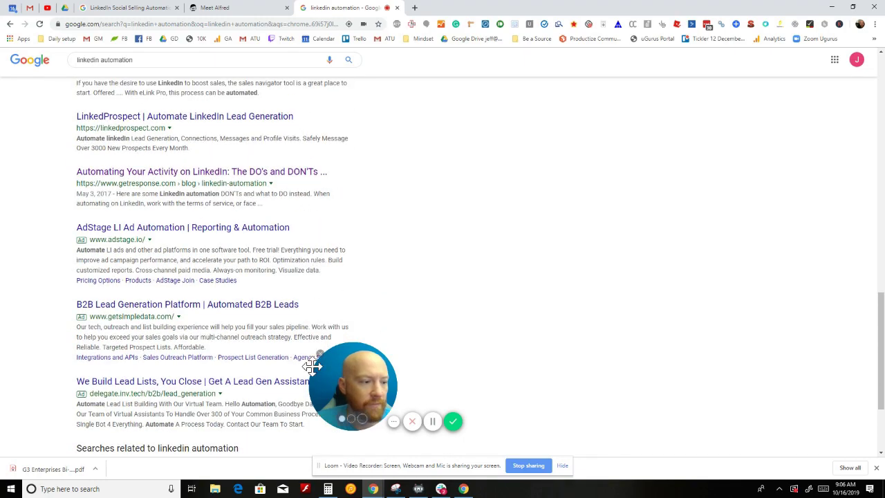
scroll(287, 320, "up", 1)
scroll(287, 320, "up", 3)
Return to the cached Alfred homepage and dismiss the browser's downloads bar
left_click(240, 9)
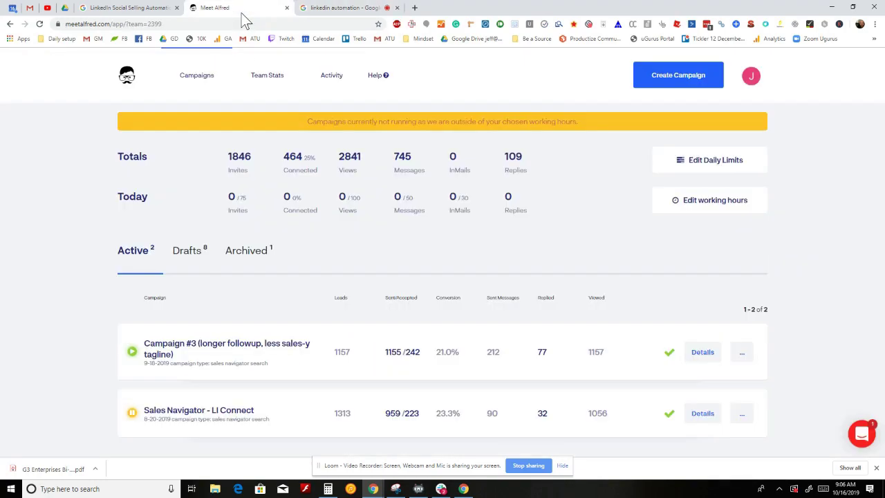
left_click(126, 9)
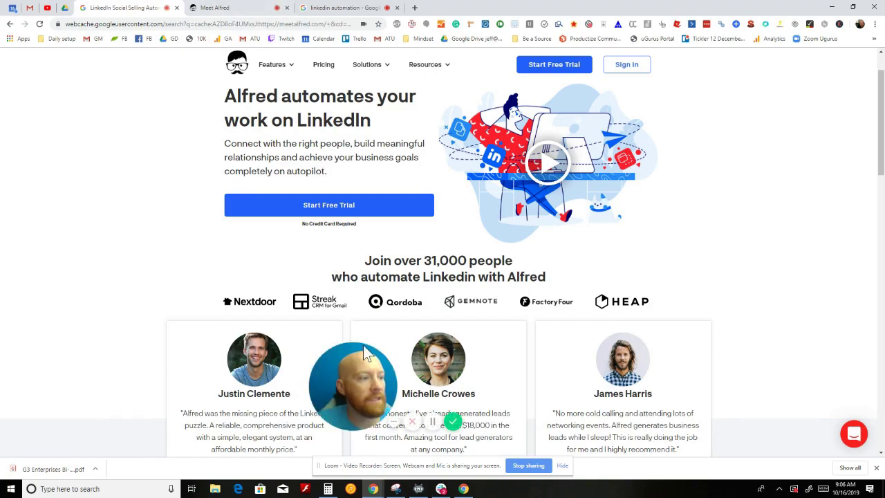
left_click_drag(324, 406, 66, 401)
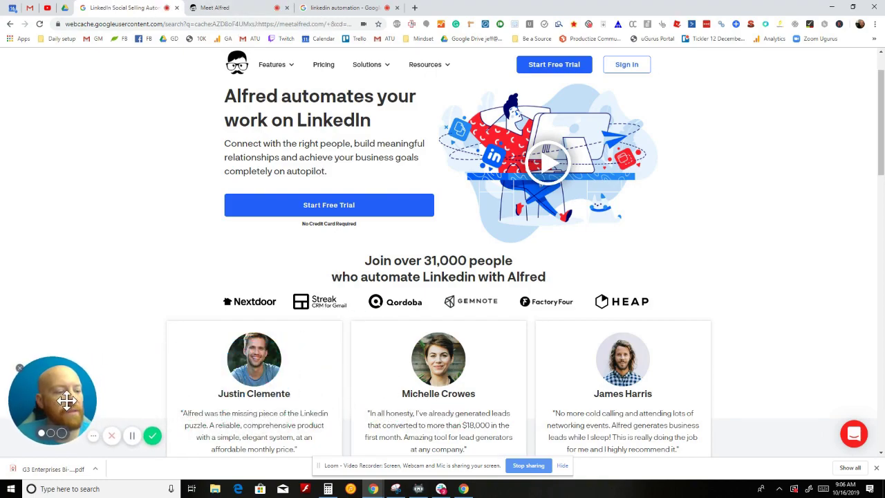
left_click(876, 468)
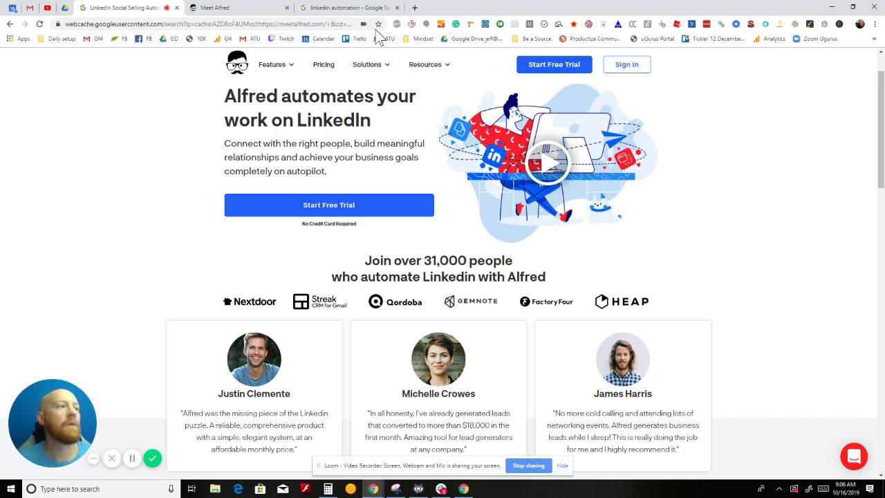
Open linkedin.com/feed/ in a new tab and run the Nefarious LinkedIn extension to check which extensions LinkedIn looks for
left_click(414, 7)
type("linkedin.com/feed/")
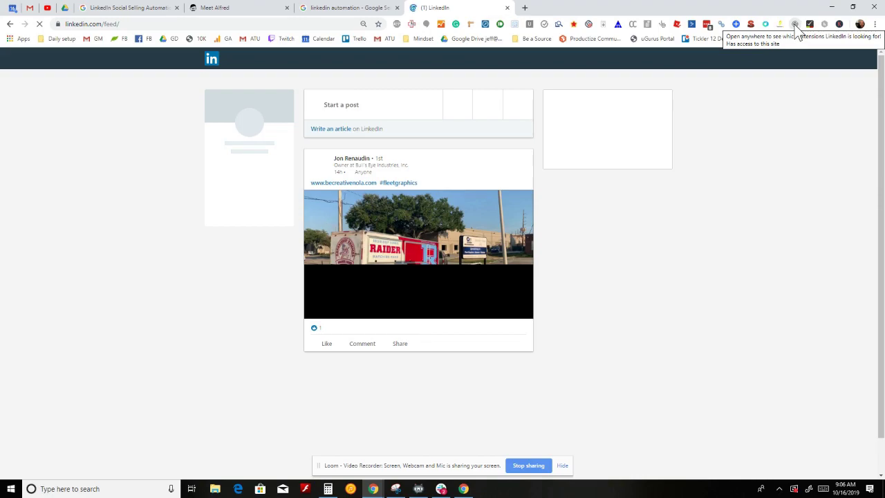
left_click(795, 26)
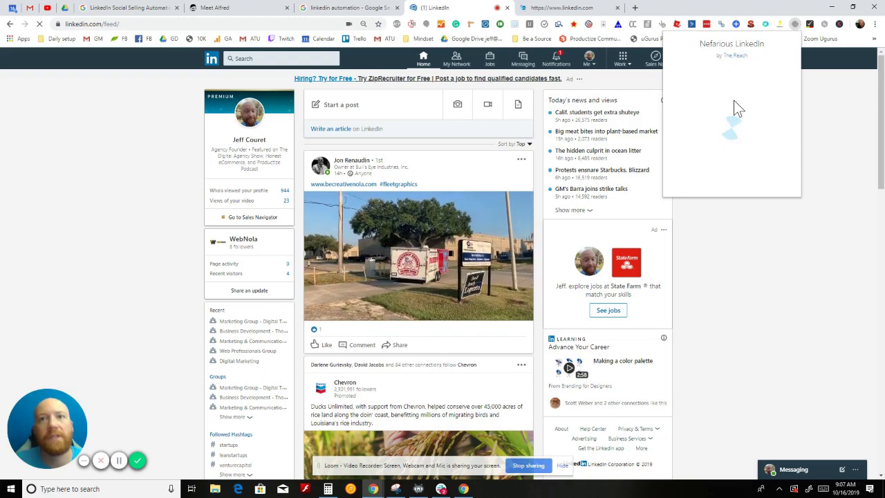
left_click(741, 232)
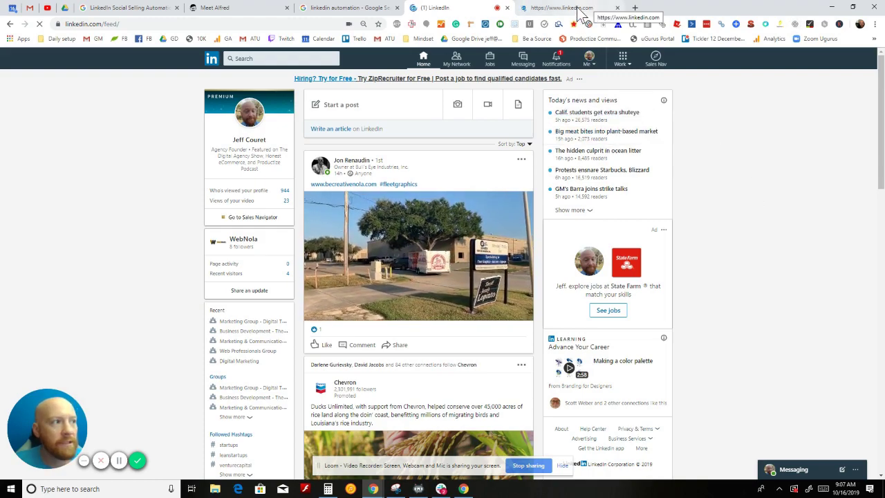
Review the testimonials and feature sections on the cached Alfred homepage, down to its footer
left_click(242, 10)
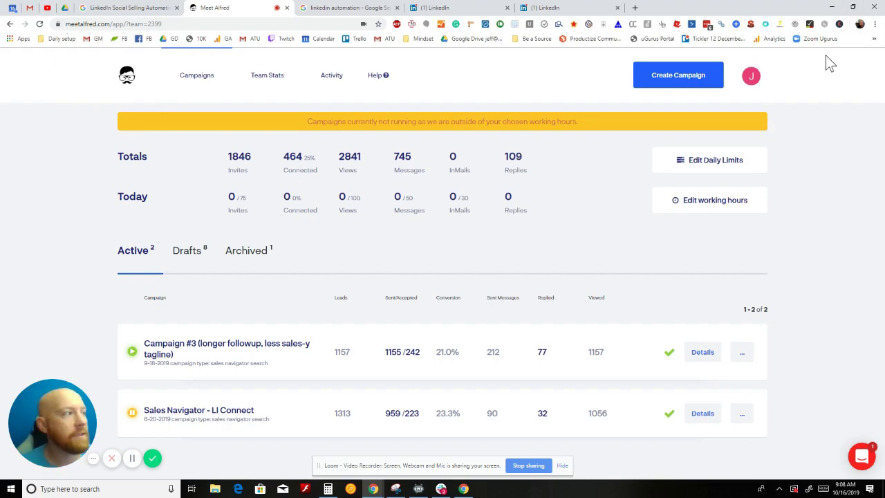
left_click(154, 10)
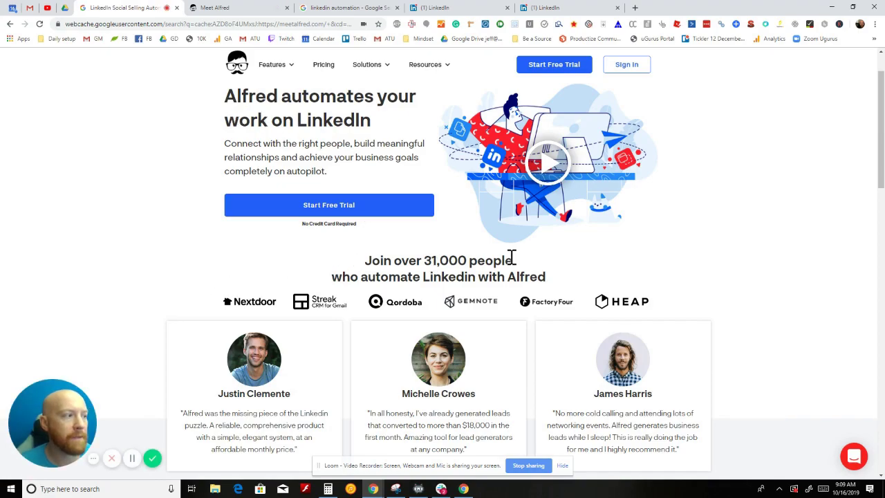
scroll(376, 297, "down", 2)
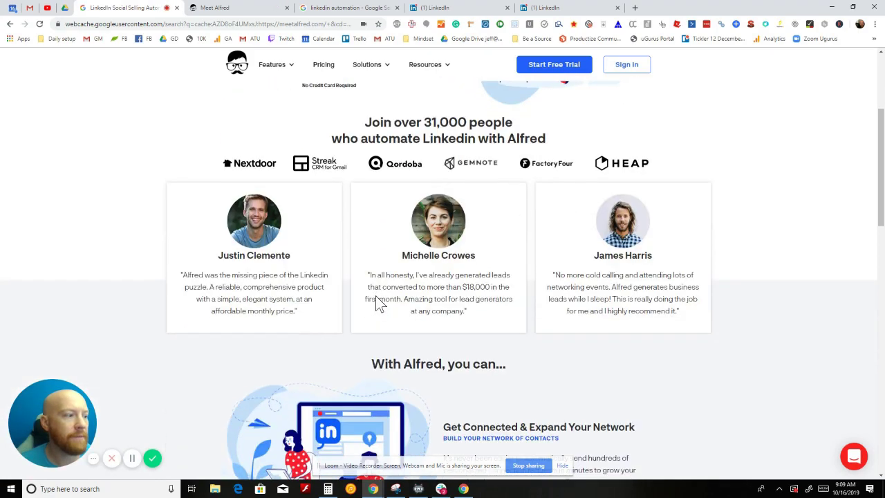
scroll(376, 302, "down", 3)
scroll(377, 297, "down", 2)
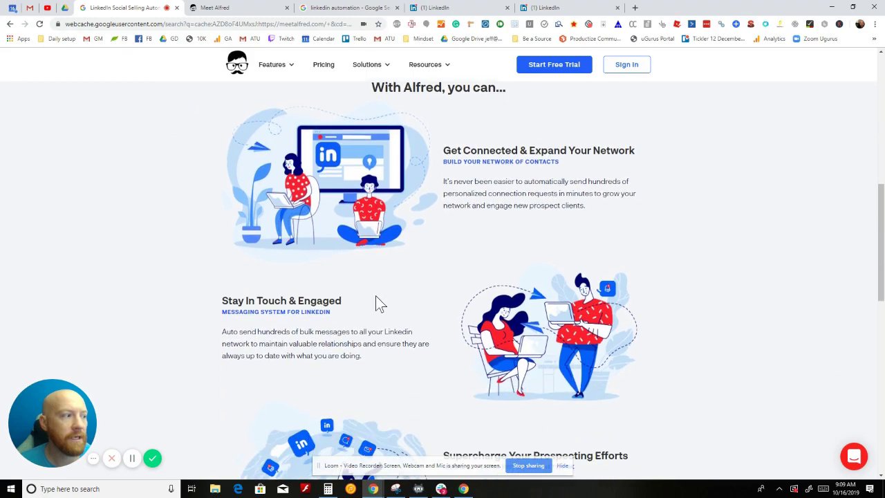
scroll(549, 198, "down", 2)
scroll(548, 198, "down", 2)
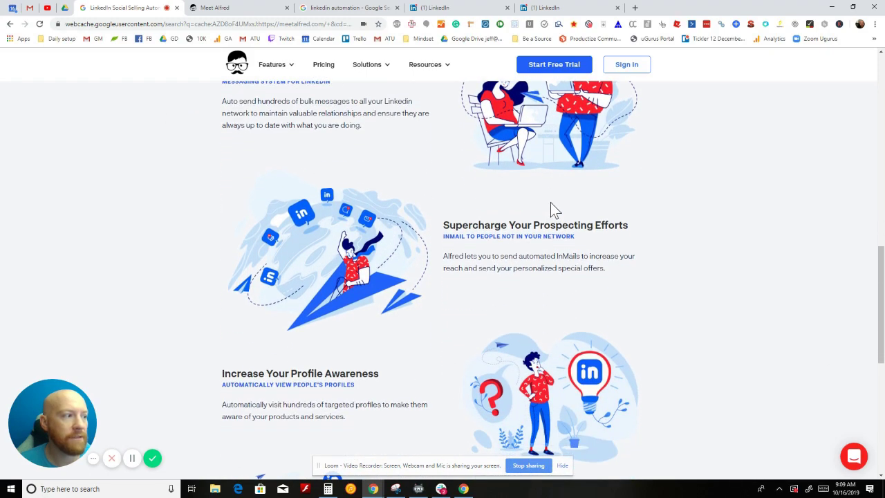
scroll(550, 206, "down", 3)
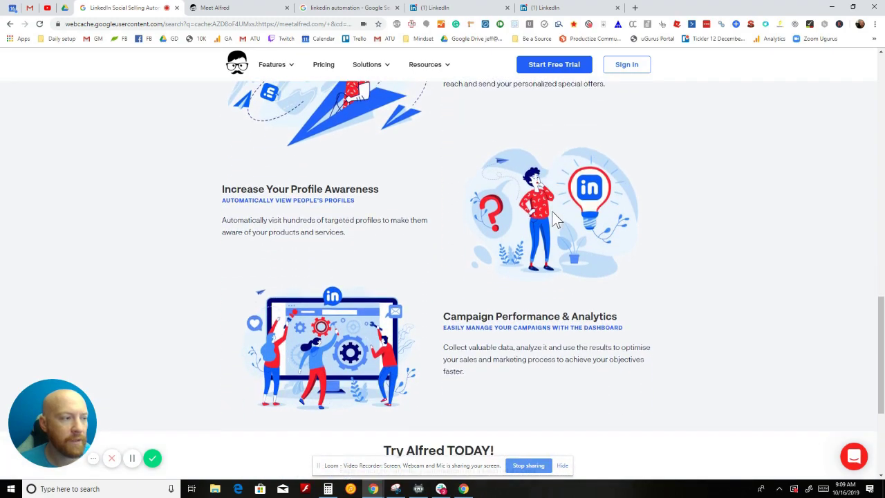
scroll(552, 211, "down", 3)
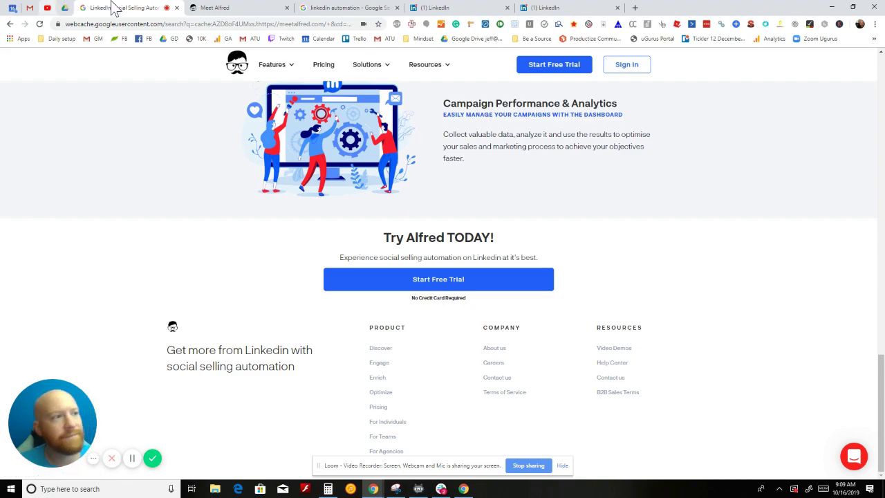
Examine the leads, sent/accepted, conversion, sent messages and replied figures of Campaign #3 on the Meet Alfred dashboard
left_click(216, 10)
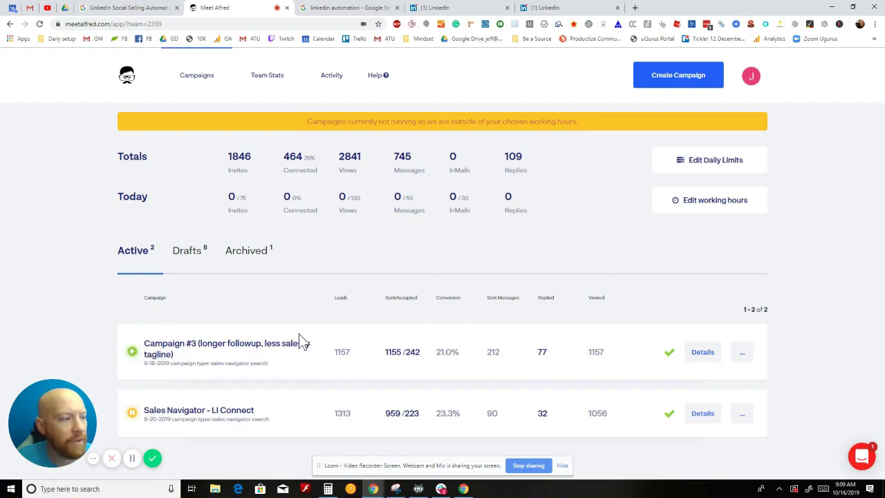
mouse_move(461, 353)
left_mouse_down()
mouse_move(439, 354)
mouse_move(463, 355)
left_mouse_up()
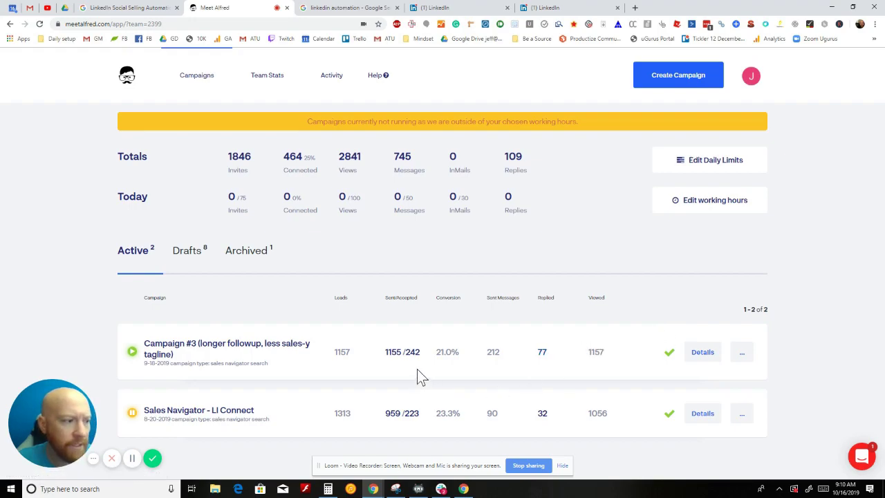
left_click_drag(345, 352, 333, 352)
left_click(336, 352)
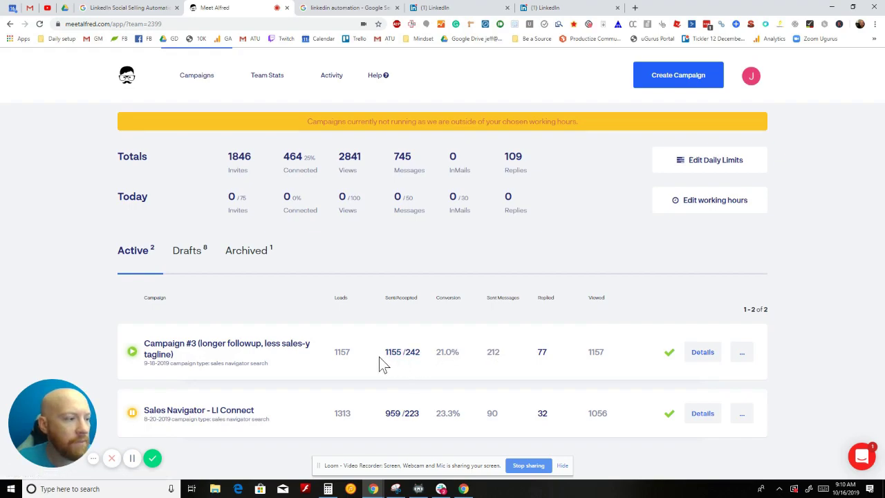
left_click_drag(351, 353, 338, 354)
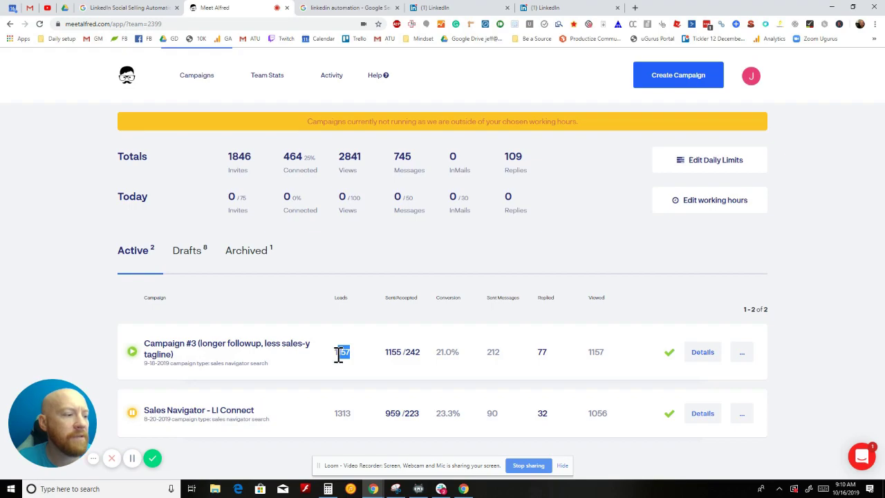
left_click(338, 354)
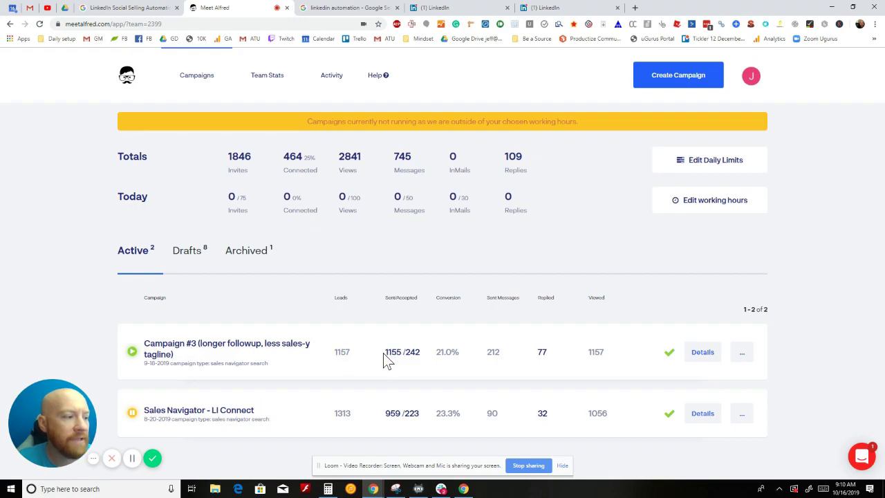
left_click_drag(384, 352, 426, 357)
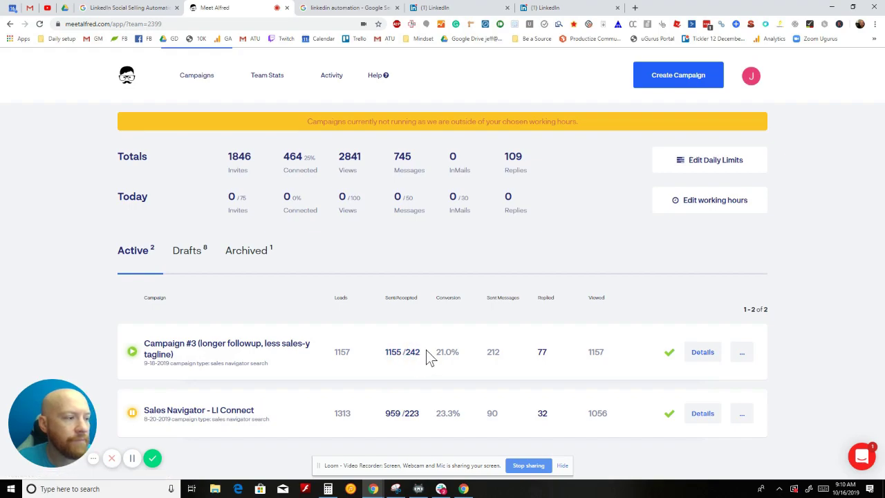
left_click_drag(460, 353, 438, 353)
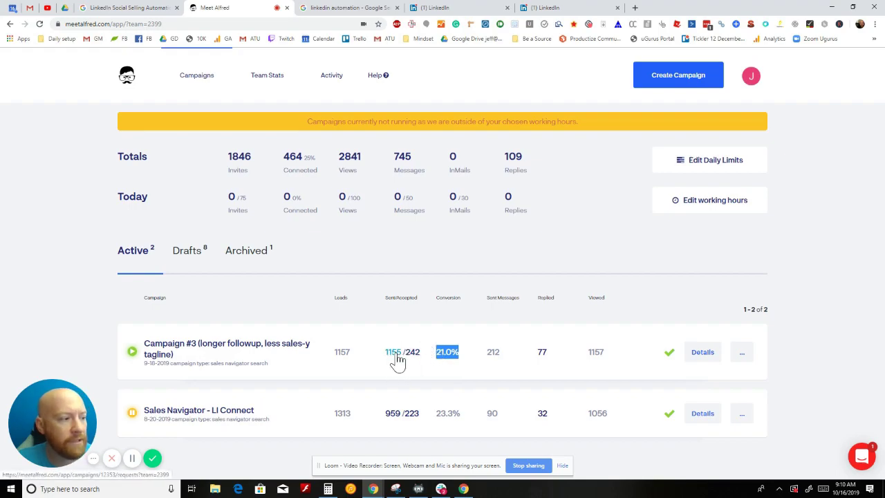
left_click(511, 359)
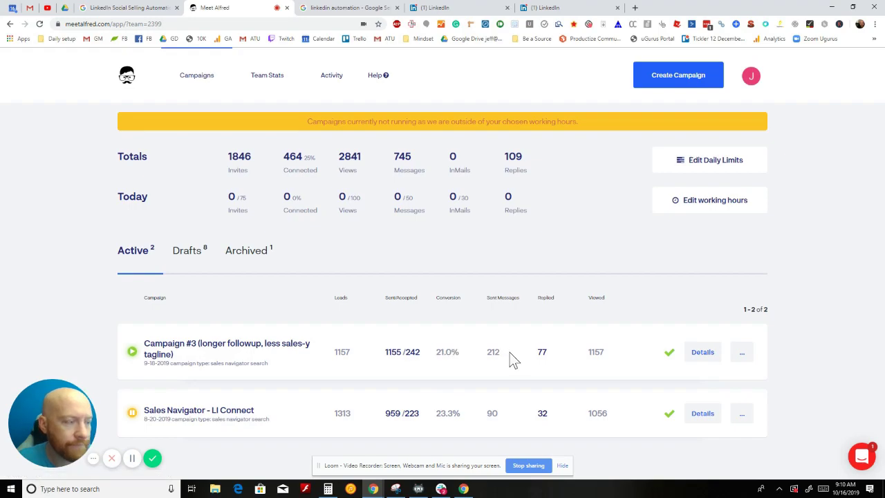
left_click_drag(501, 354, 486, 357)
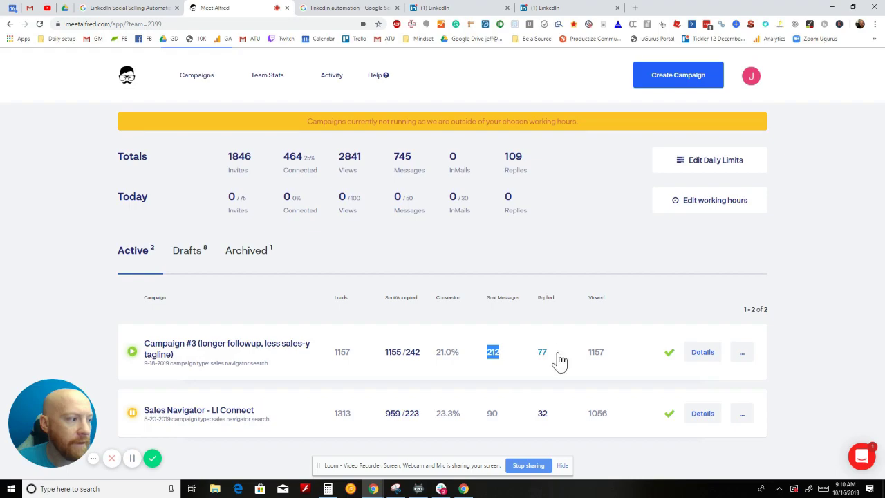
left_click(513, 374)
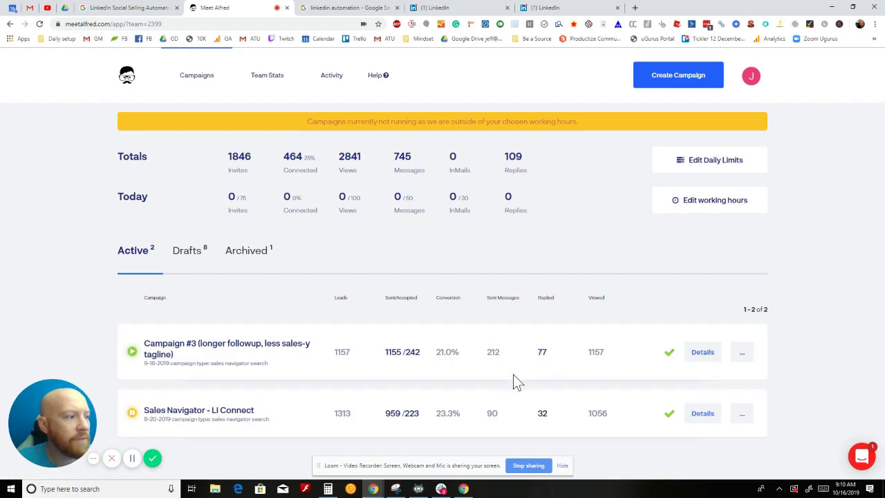
Open the details of Campaign #3 and look through its list of leads
left_click(704, 336)
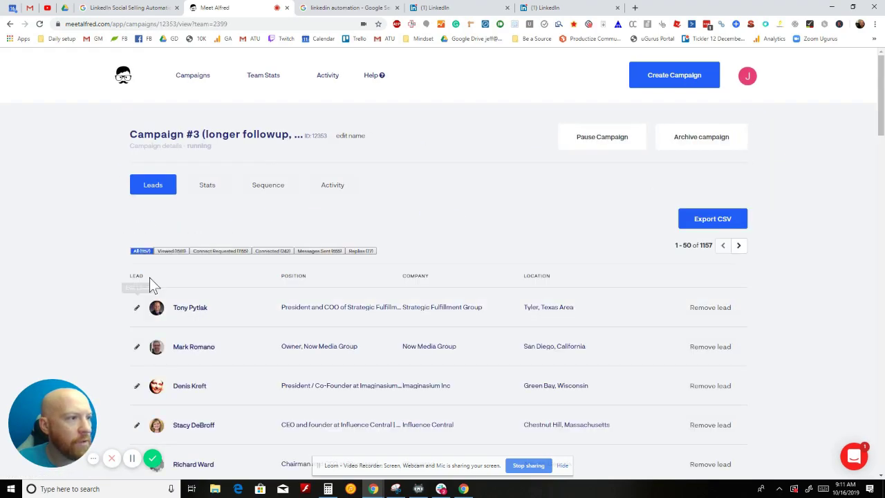
scroll(298, 302, "down", 1)
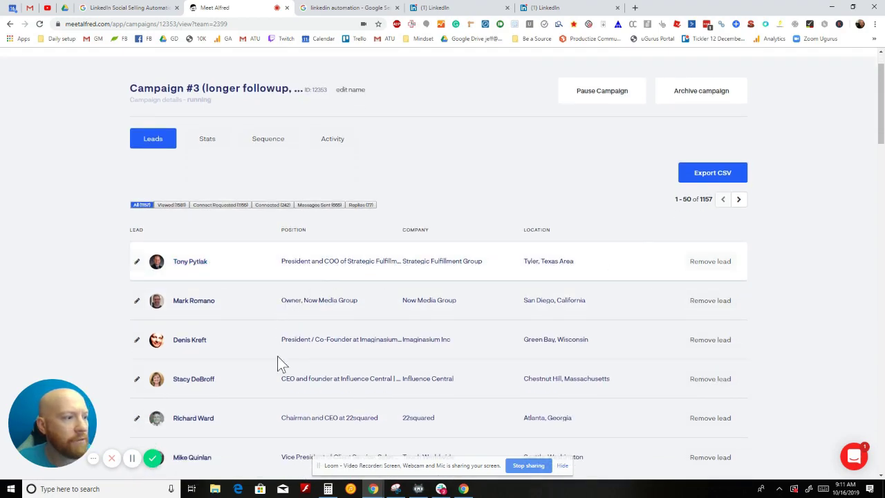
scroll(256, 299, "down", 1)
scroll(255, 298, "down", 5)
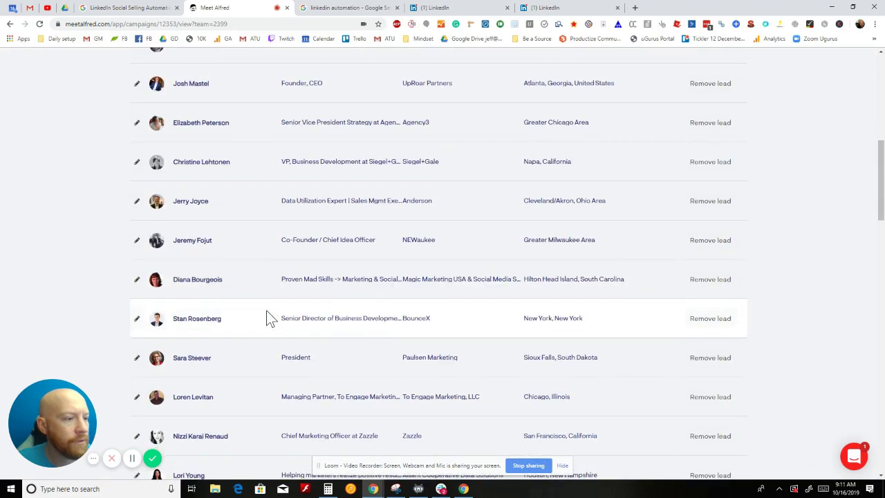
scroll(267, 316, "up", 7)
Open the statistics of Campaign #3 and review its audience, profile view, connection invite and LinkedIn message figures
left_click(211, 187)
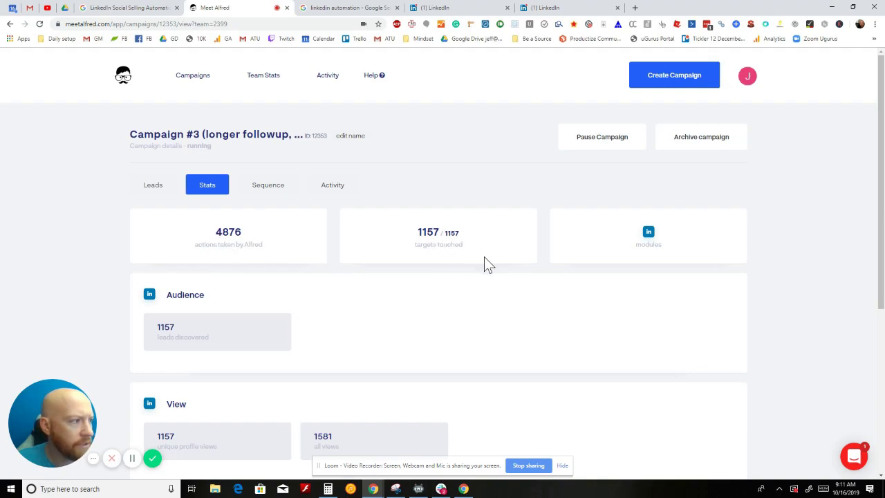
scroll(316, 329, "down", 3)
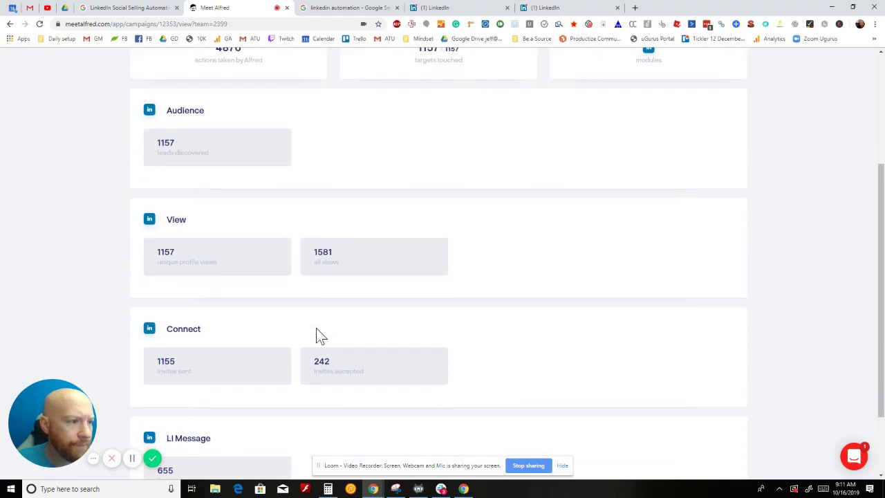
scroll(316, 329, "down", 2)
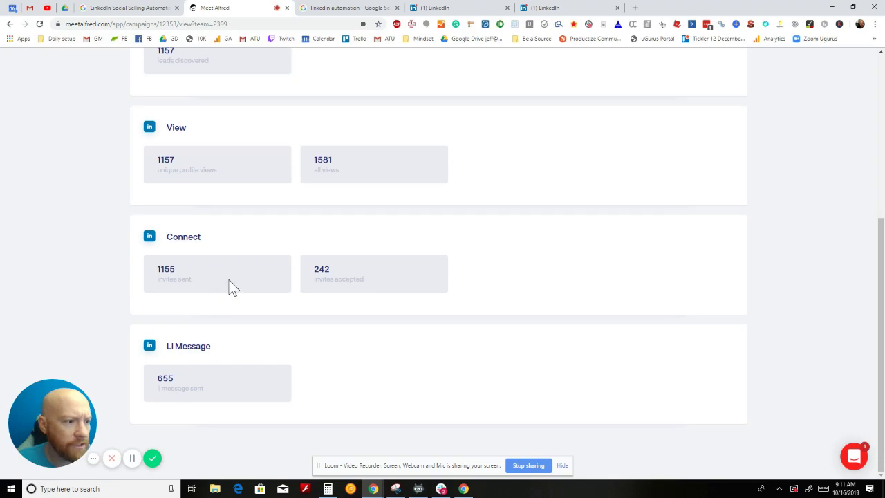
scroll(316, 356, "up", 5)
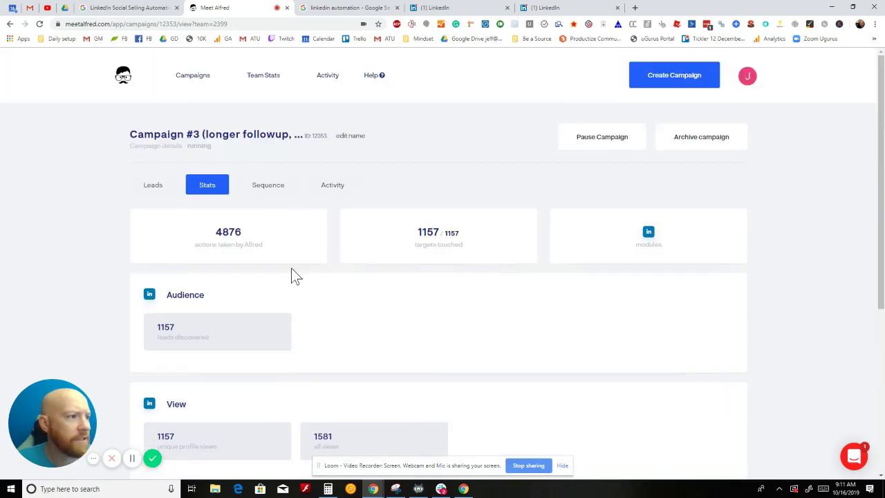
Open the sequence of Campaign #3 and read through its Sales Navigator audience settings and every action down to the final follow-up message
left_click(280, 188)
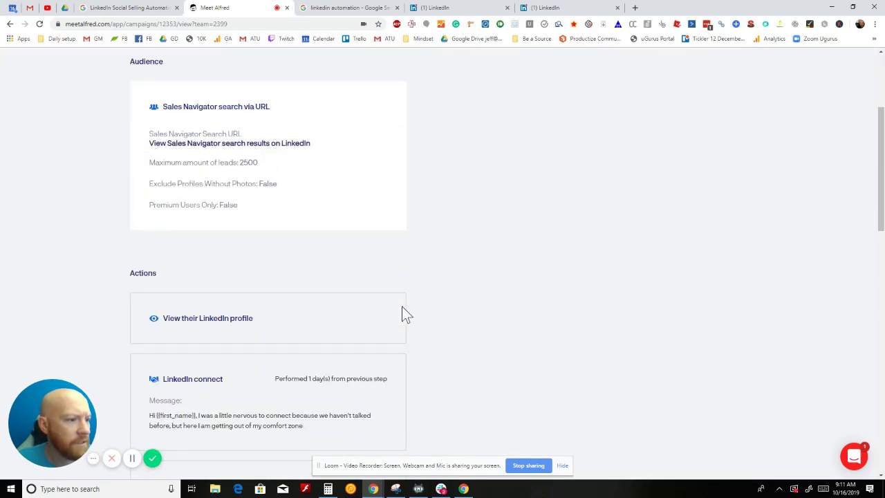
scroll(402, 306, "down", 6)
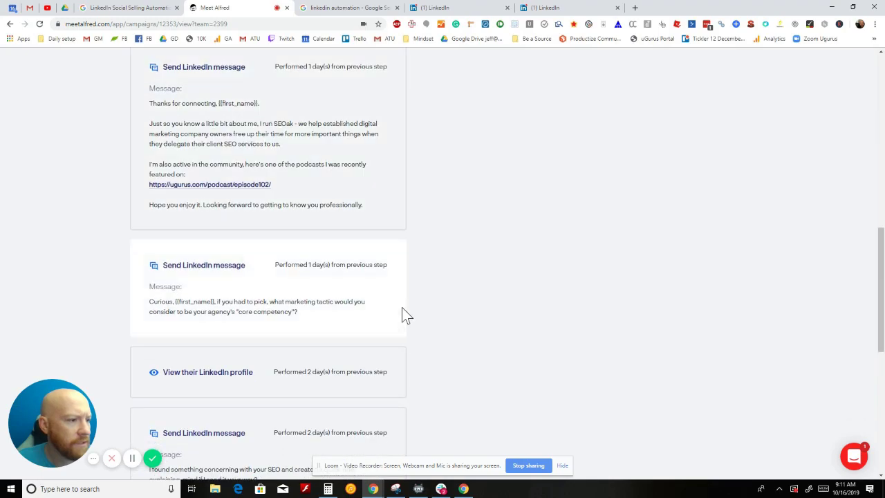
scroll(401, 307, "up", 10)
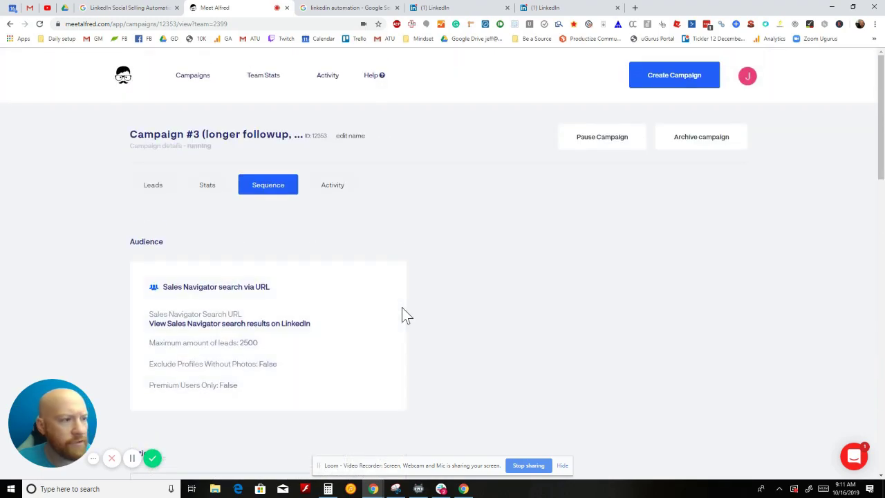
scroll(401, 308, "down", 5)
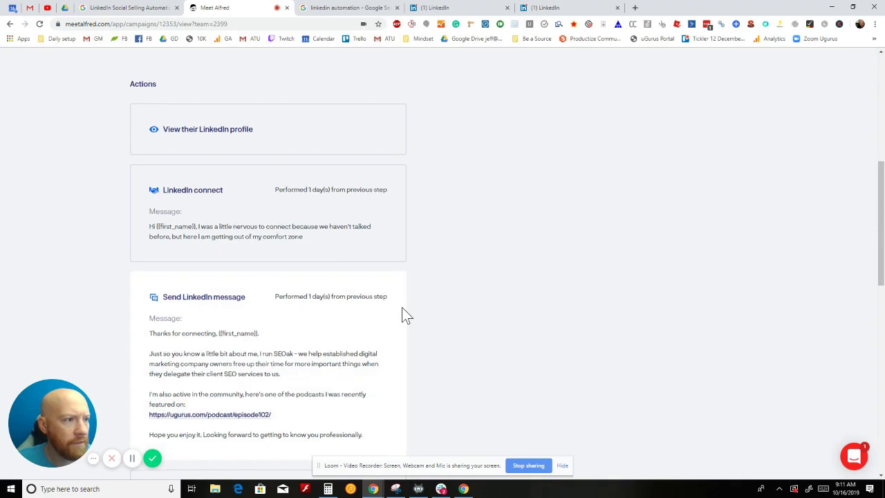
scroll(402, 308, "down", 3)
scroll(402, 309, "up", 6)
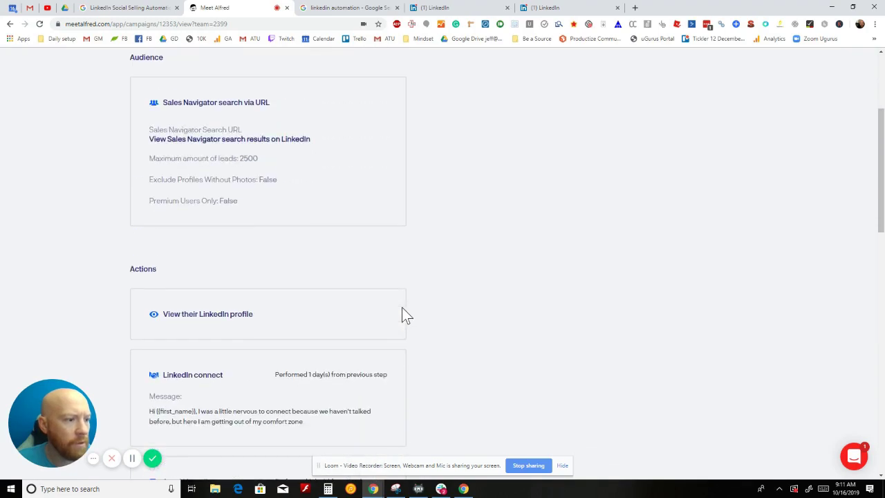
scroll(402, 307, "down", 10)
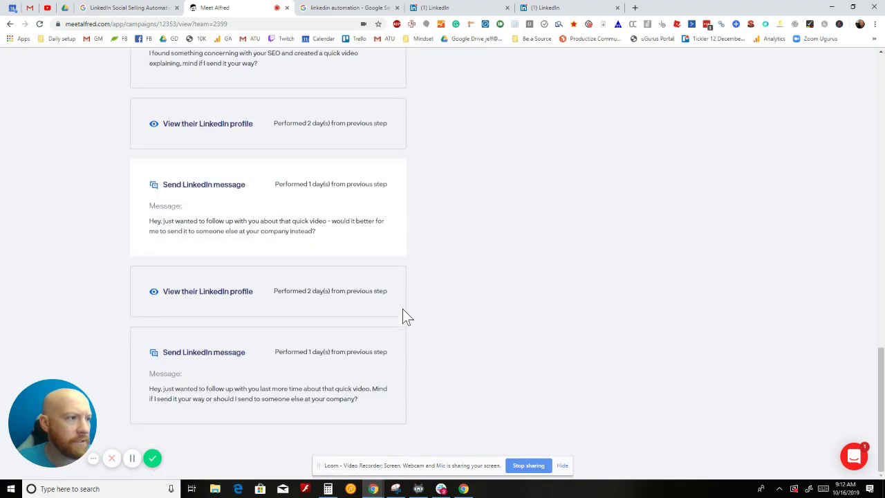
scroll(403, 308, "up", 15)
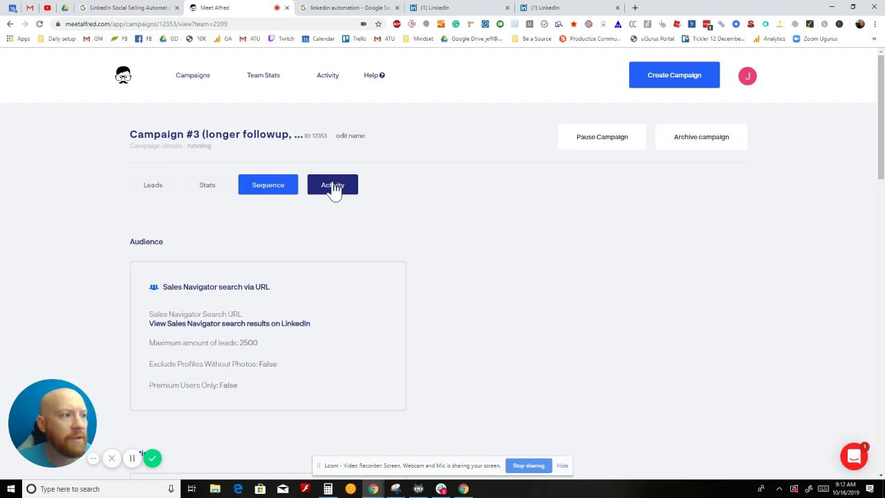
Open the activity log of Campaign #3 and examine the targeted users, last Alfred actions, messages and times
left_click(333, 188)
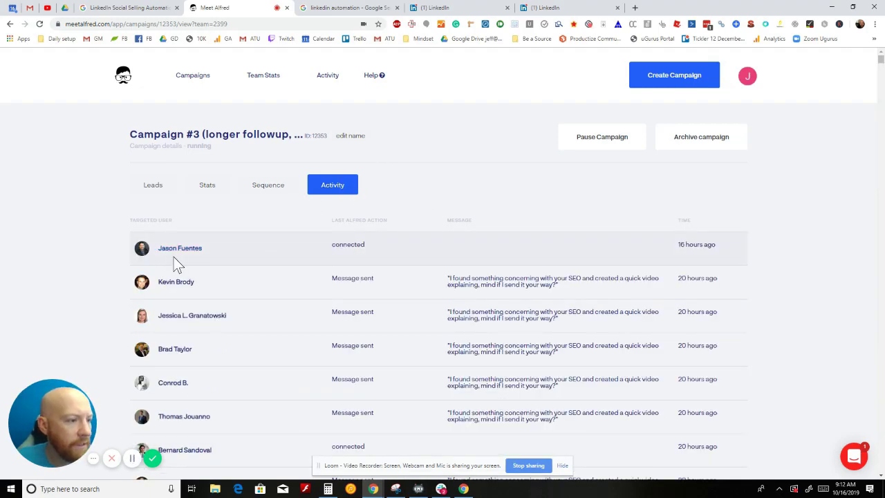
scroll(218, 269, "down", 1)
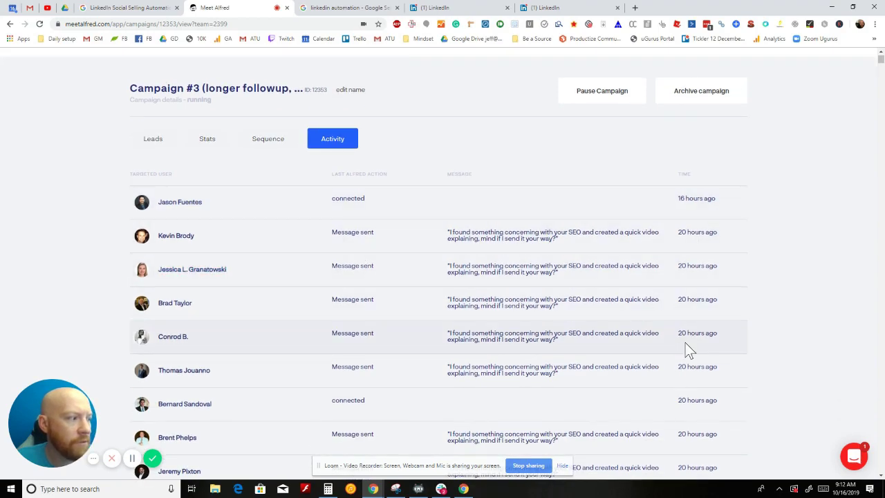
scroll(653, 408, "down", 1)
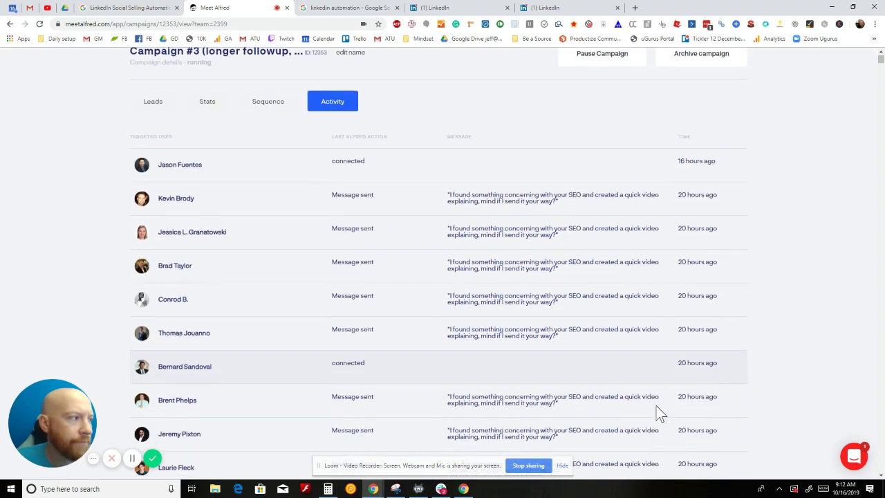
scroll(659, 412, "up", 2)
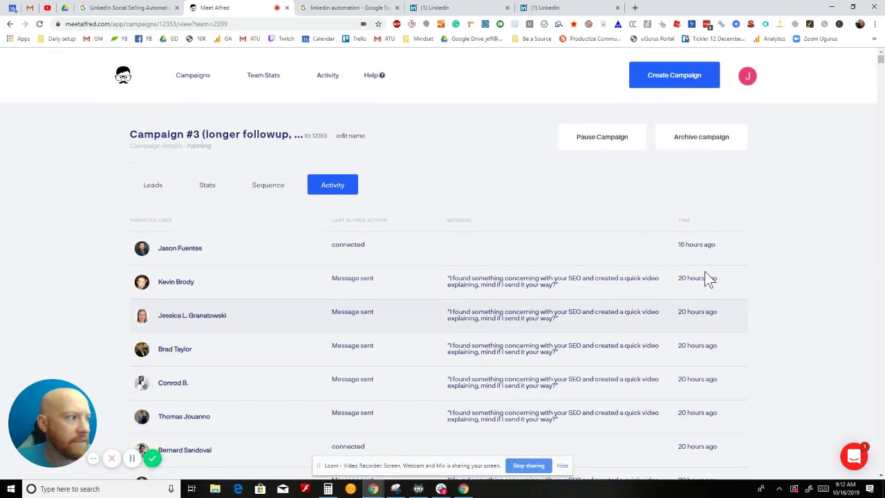
scroll(658, 302, "down", 5)
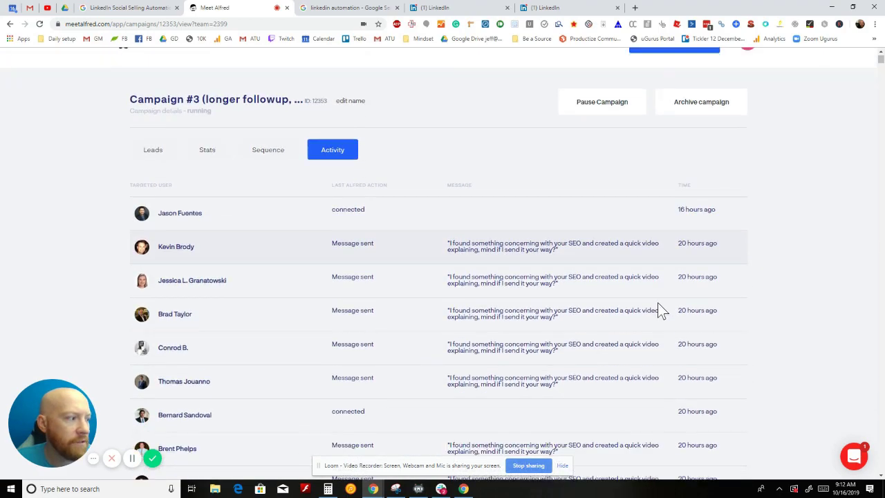
scroll(644, 305, "down", 3)
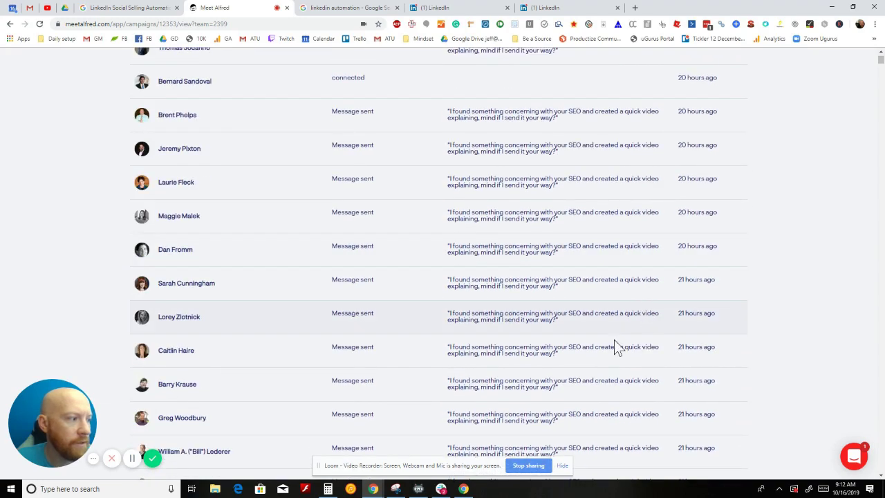
scroll(606, 347, "down", 3)
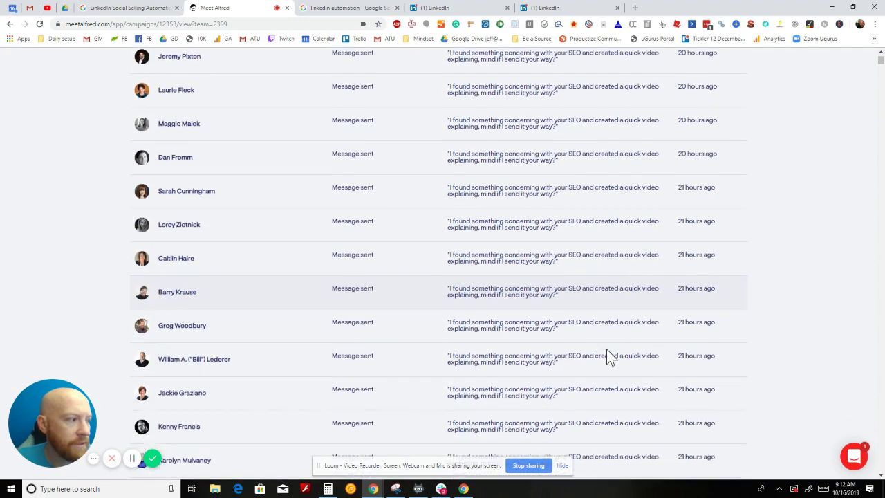
scroll(609, 357, "down", 3)
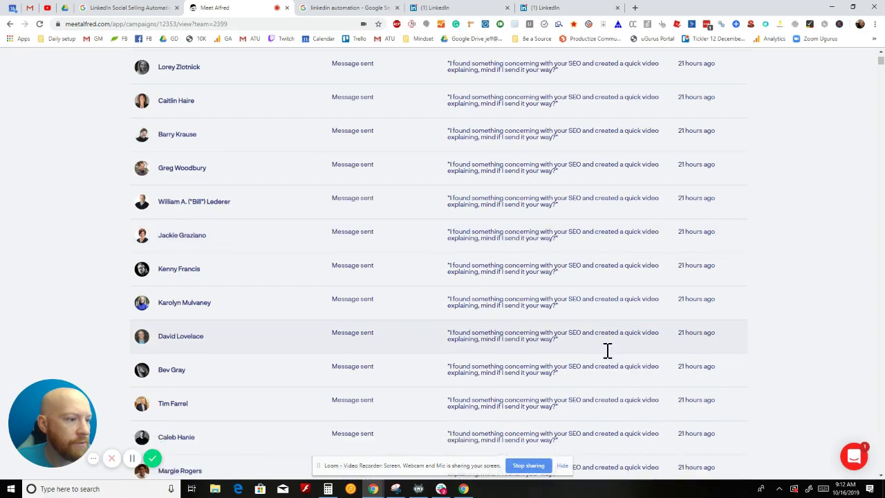
scroll(607, 353, "down", 2)
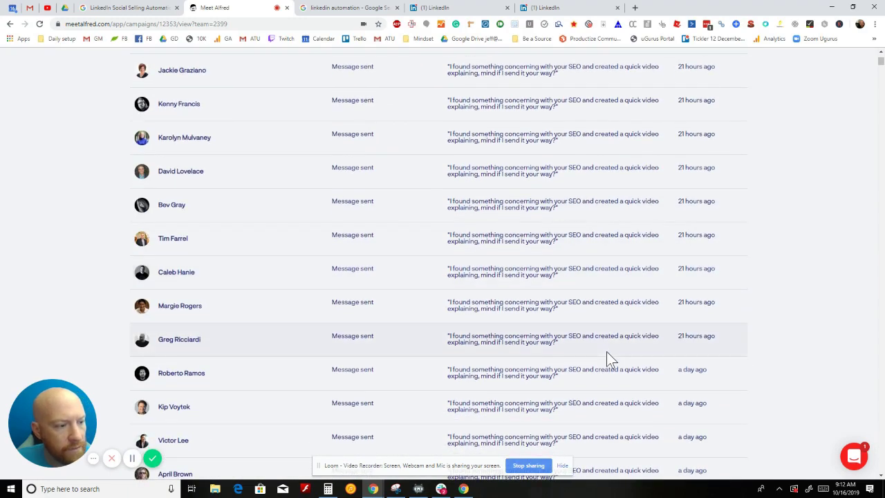
scroll(607, 351, "down", 3)
scroll(606, 351, "down", 2)
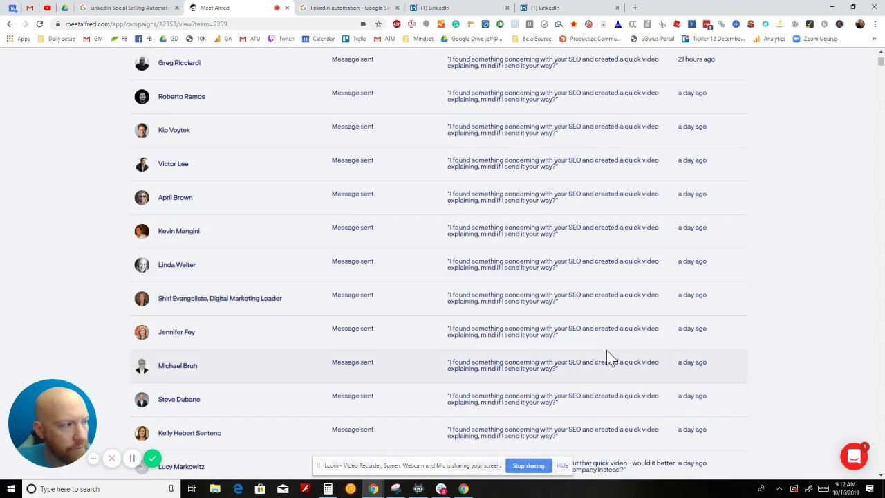
scroll(583, 332, "up", 2)
scroll(581, 329, "up", 15)
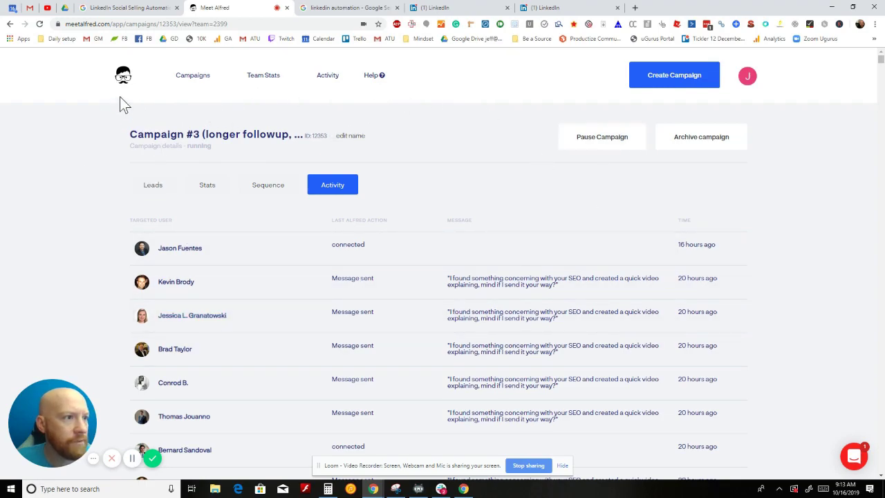
Return to the campaigns overview, open the sequence of Campaign #3 for editing and skim through its steps
left_click(193, 77)
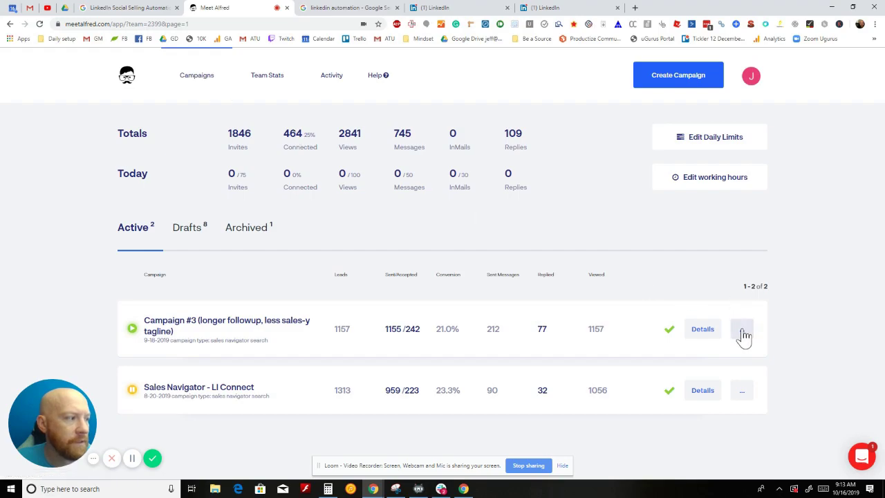
left_click(743, 333)
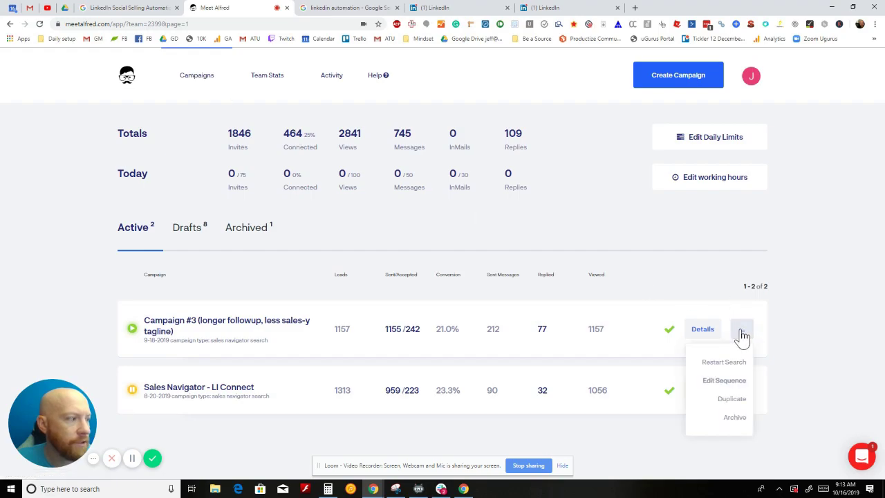
left_click(729, 382)
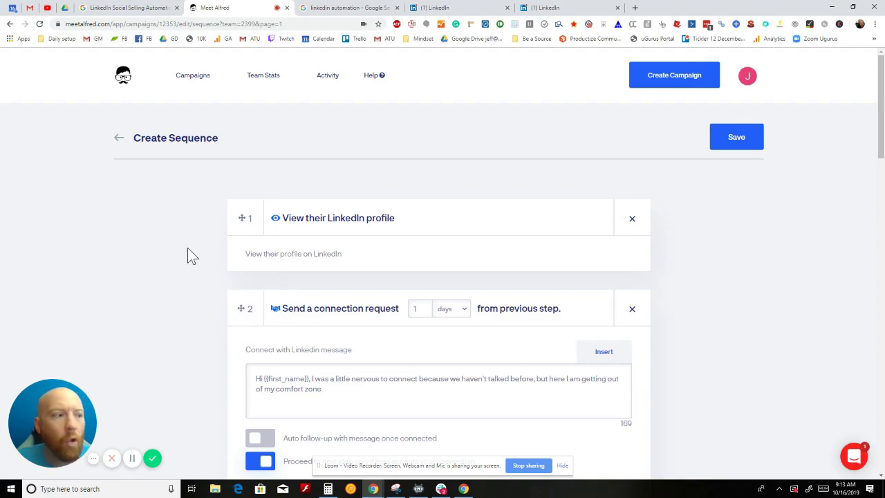
scroll(315, 325, "down", 10)
scroll(318, 319, "up", 8)
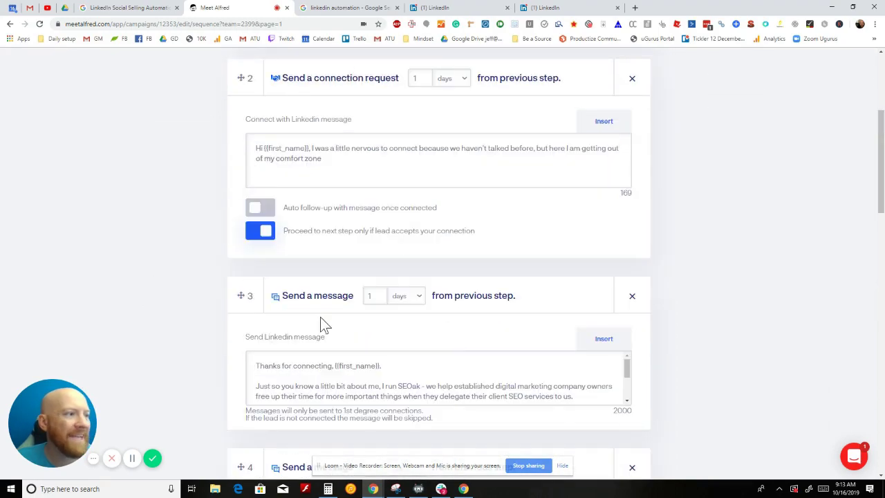
scroll(320, 318, "up", 4)
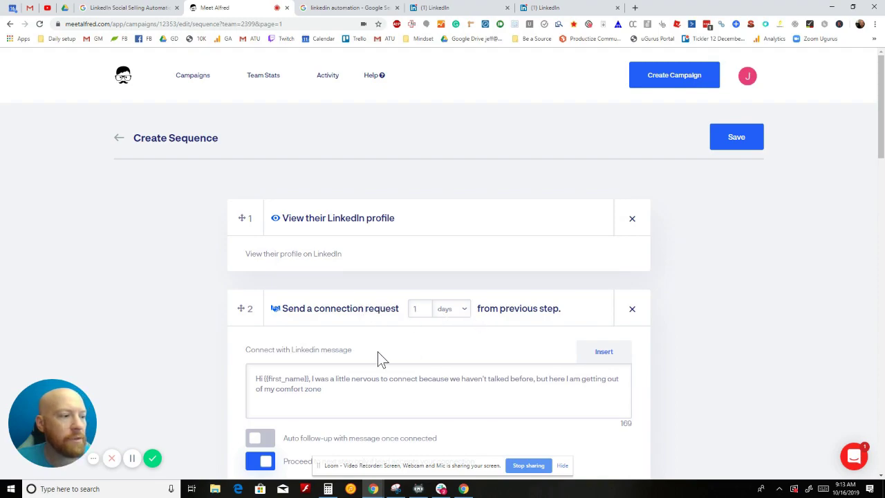
Examine the connection request in step 2 of the sequence, including its message, follow-up and proceed-only-if-accepted options
scroll(374, 356, "down", 1)
scroll(369, 346, "down", 1)
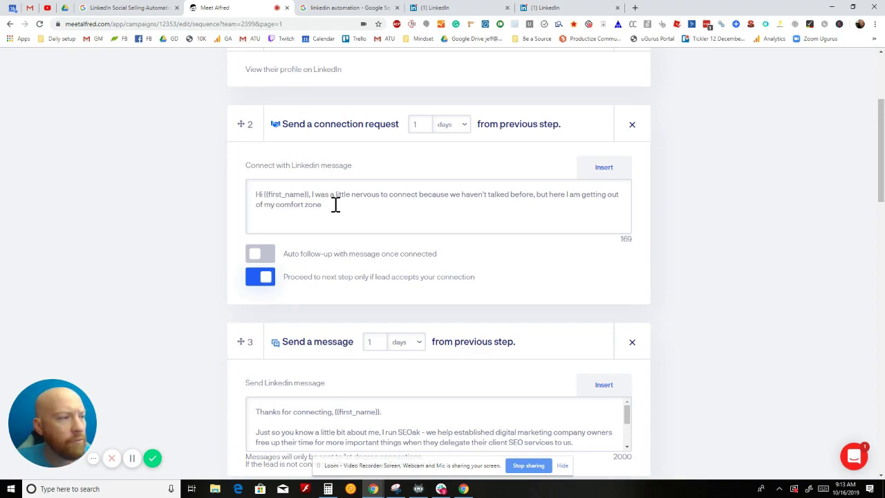
scroll(335, 204, "down", 1)
scroll(334, 200, "down", 1)
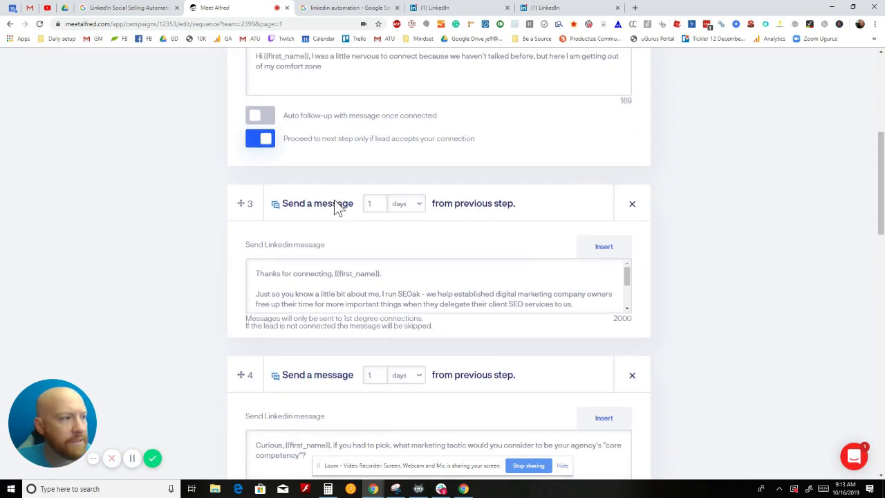
scroll(335, 204, "down", 1)
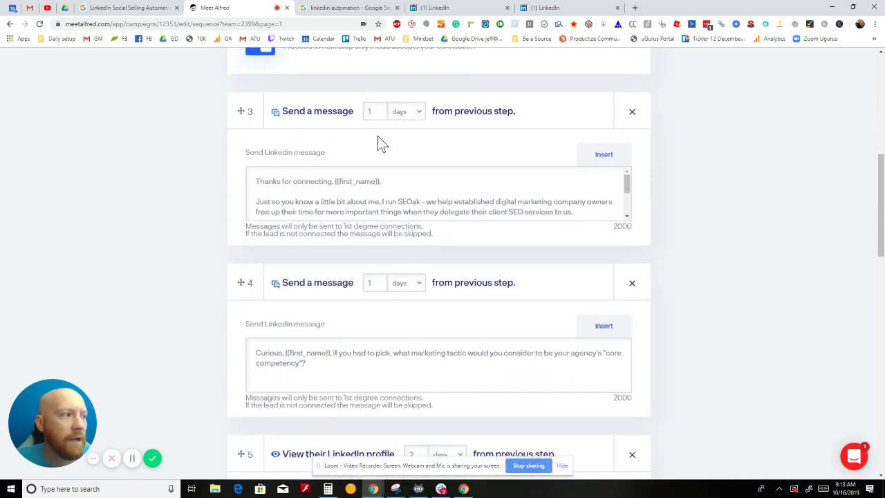
scroll(290, 151, "up", 3)
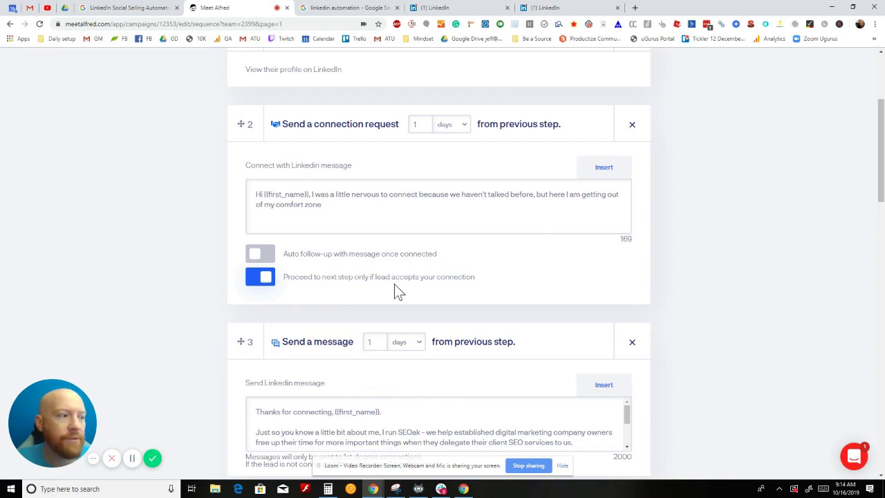
Read the full thank-you message in step 3 of the sequence and the core competency question in step 4
scroll(360, 308, "down", 2)
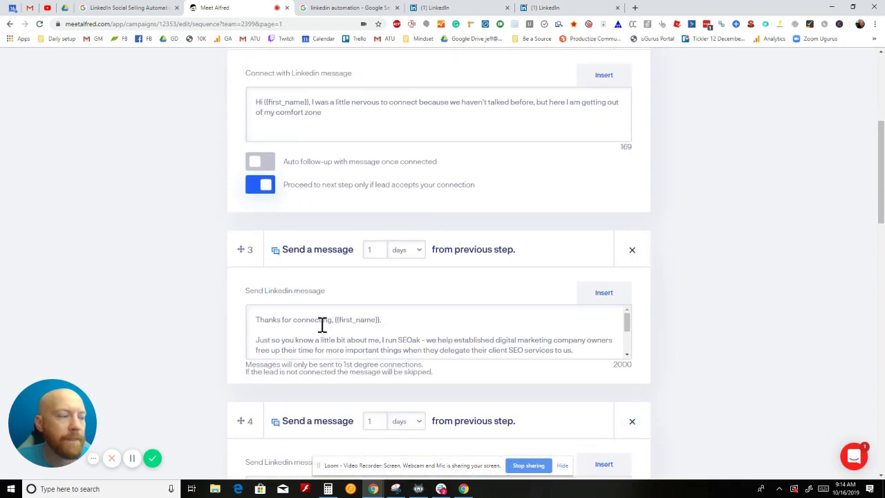
scroll(321, 324, "down", 3)
scroll(558, 316, "down", 3)
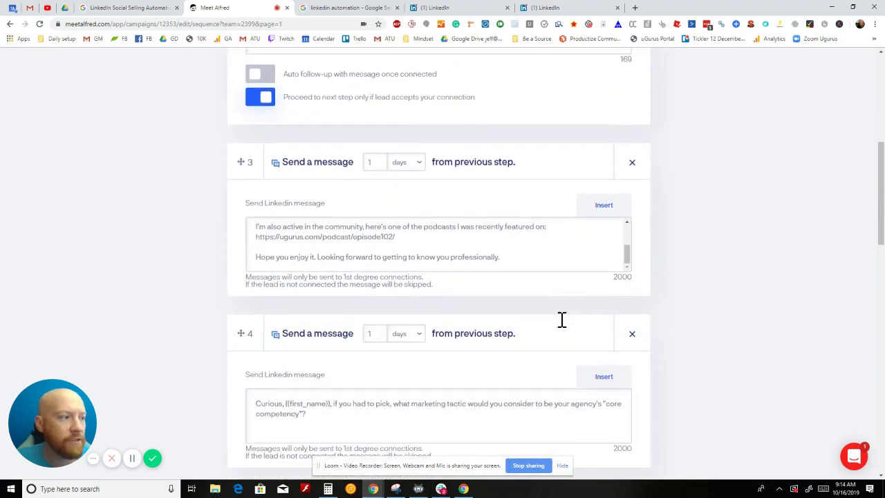
scroll(558, 316, "down", 1)
scroll(490, 132, "up", 5)
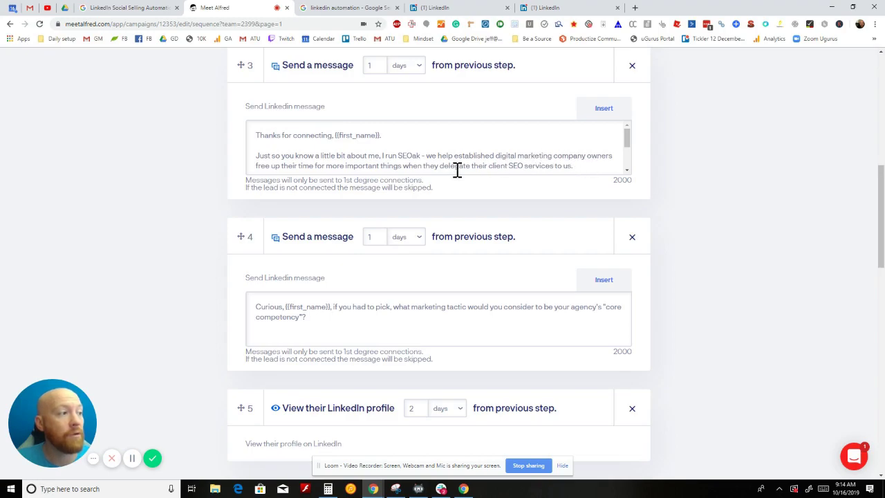
scroll(377, 165, "down", 2)
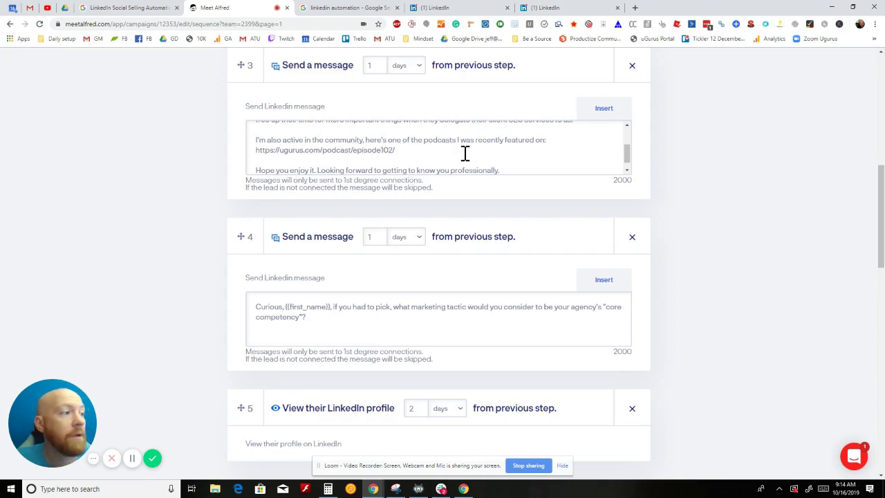
Read the core competency question in step 4 and the SEO video offer in step 6 of the sequence
scroll(465, 153, "down", 1)
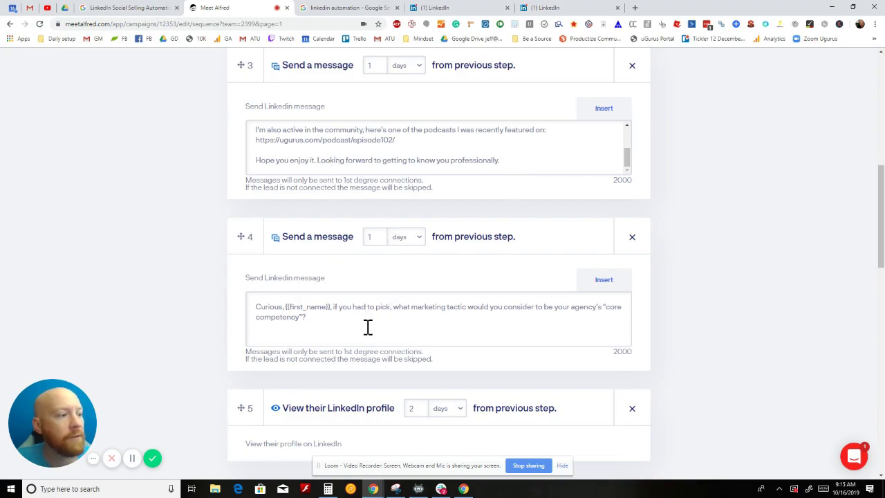
scroll(333, 317, "down", 2)
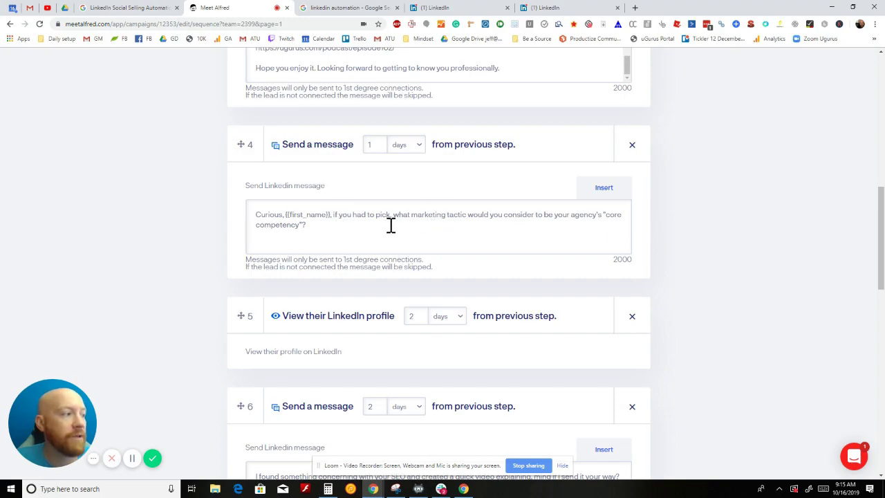
scroll(367, 223, "down", 2)
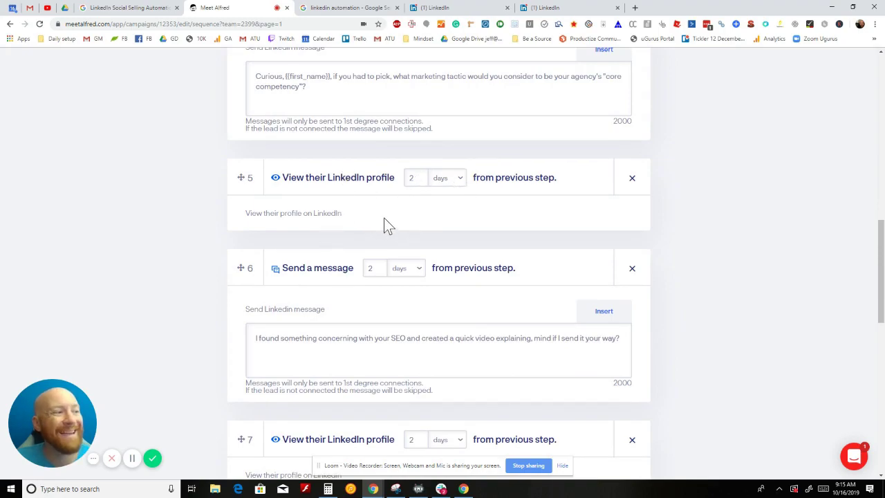
scroll(387, 221, "down", 2)
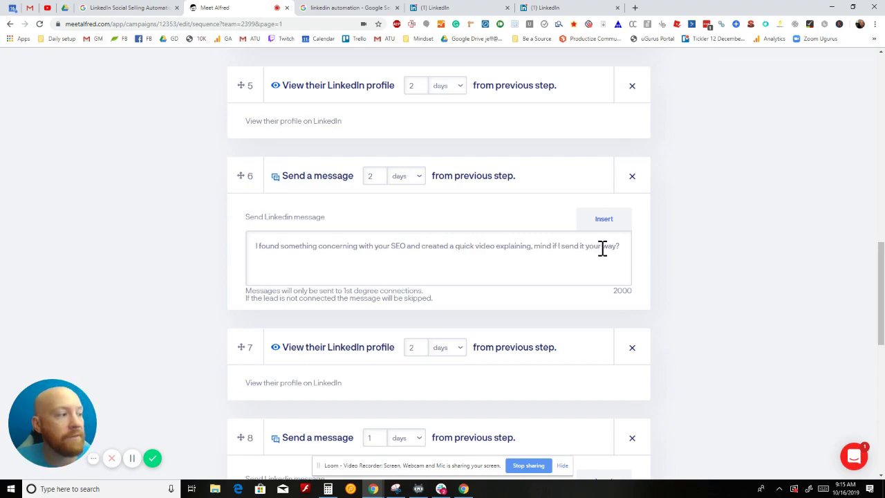
Read the follow-up messages about the quick video in steps 8 and 10, including the profile views between them
scroll(484, 302, "down", 2)
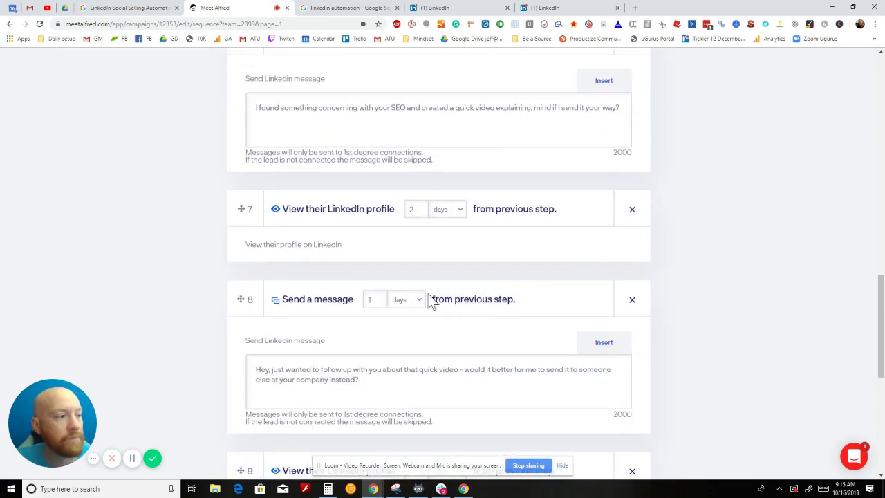
scroll(291, 349, "down", 2)
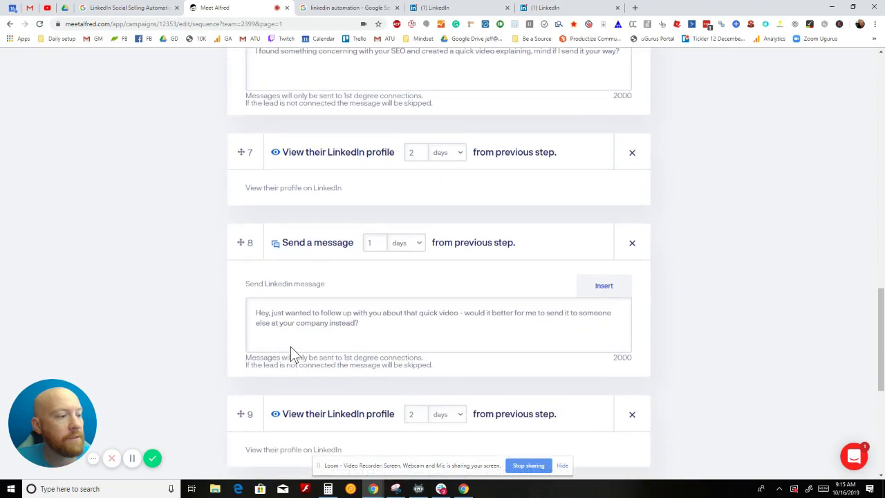
scroll(391, 279, "down", 2)
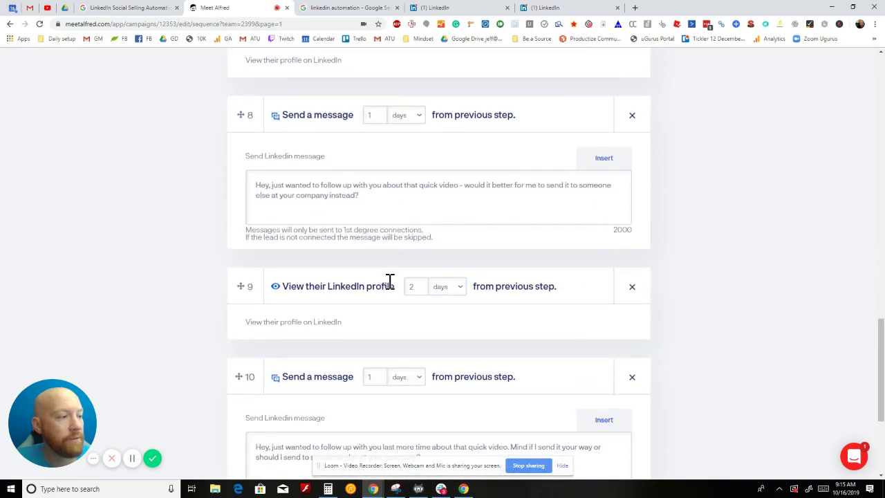
scroll(391, 280, "down", 4)
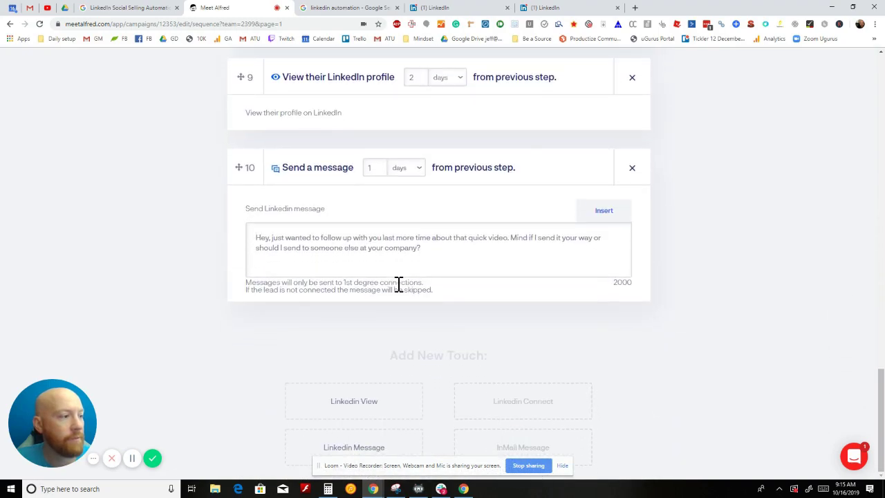
scroll(401, 283, "up", 6)
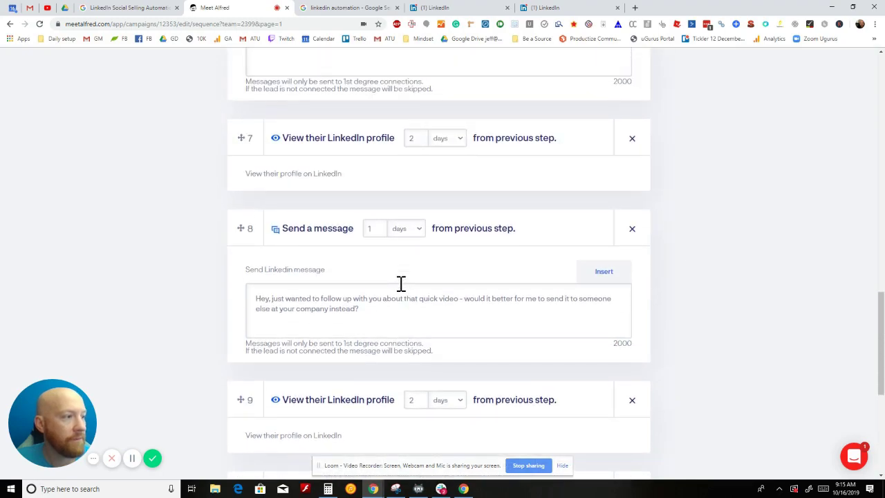
scroll(400, 284, "up", 3)
scroll(400, 284, "down", 3)
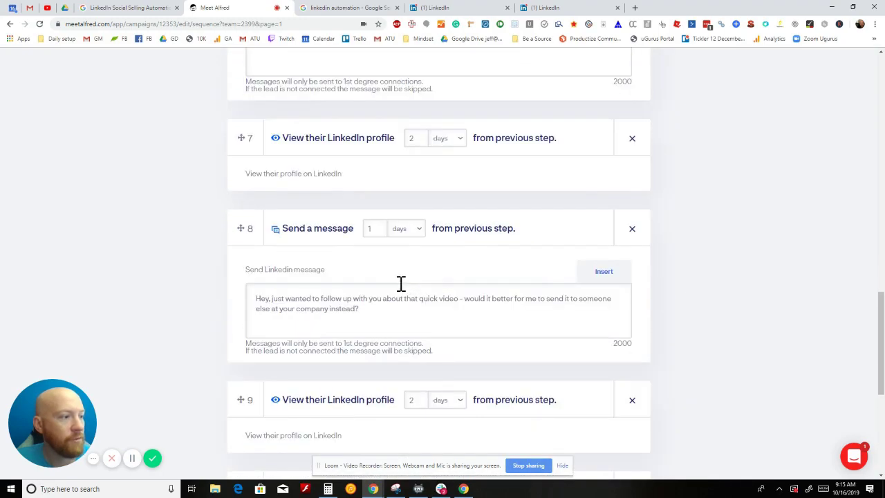
scroll(399, 284, "down", 3)
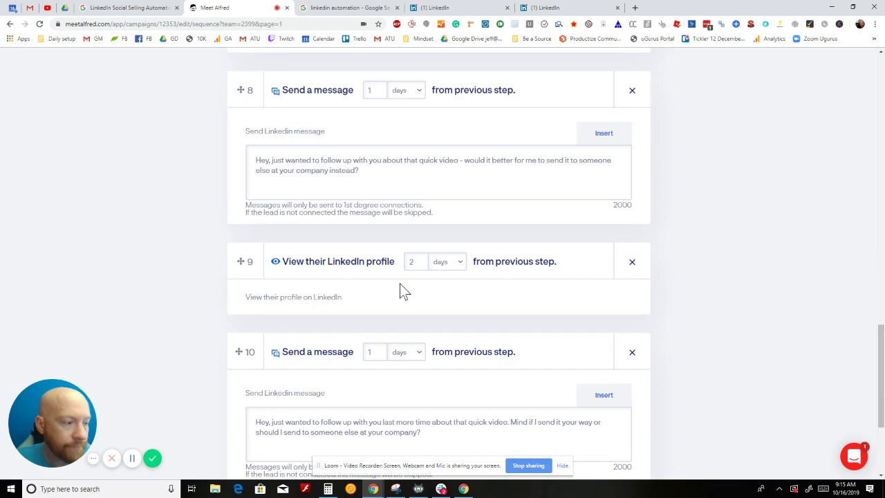
scroll(400, 287, "down", 4)
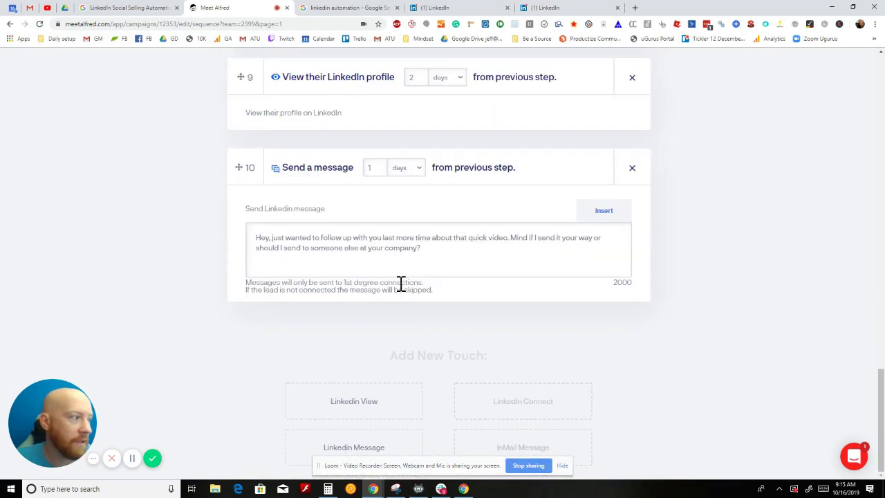
Skim the whole sequence once more from the first profile view to the last message, and return to the campaigns overview
scroll(400, 284, "up", 7)
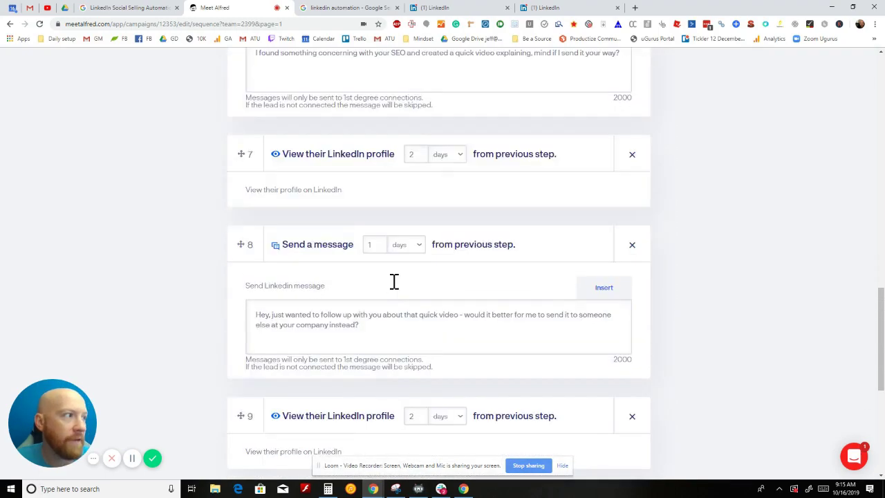
scroll(394, 280, "up", 16)
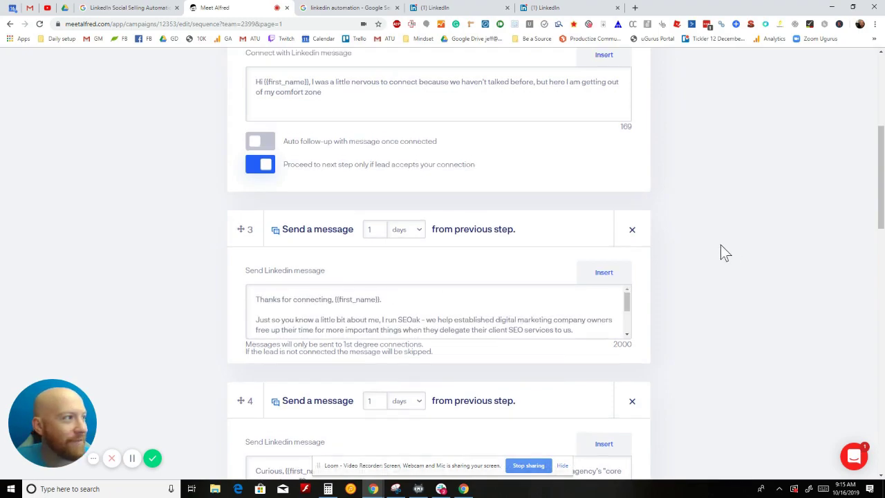
scroll(720, 245, "up", 6)
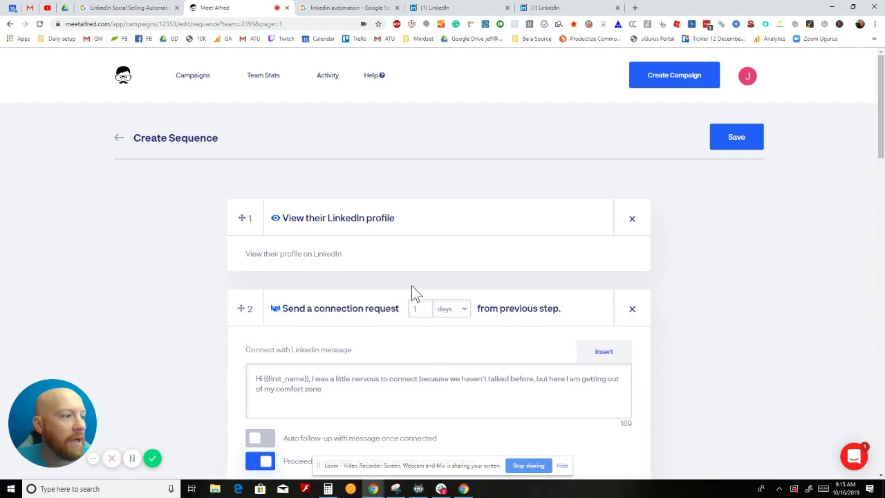
scroll(412, 290, "down", 3)
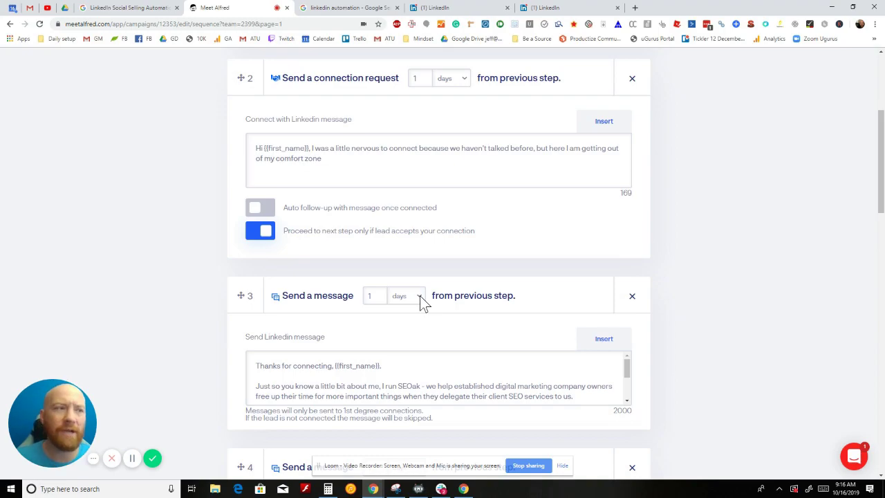
scroll(420, 295, "down", 15)
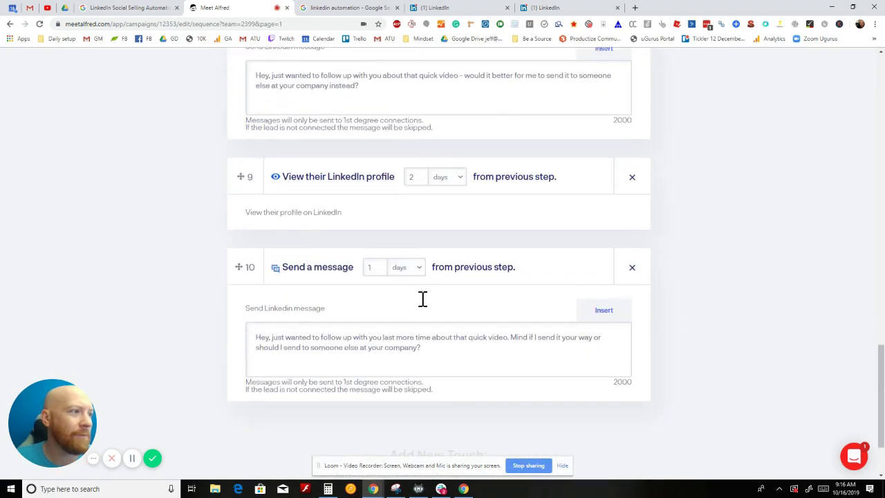
scroll(422, 298, "down", 2)
scroll(422, 300, "up", 15)
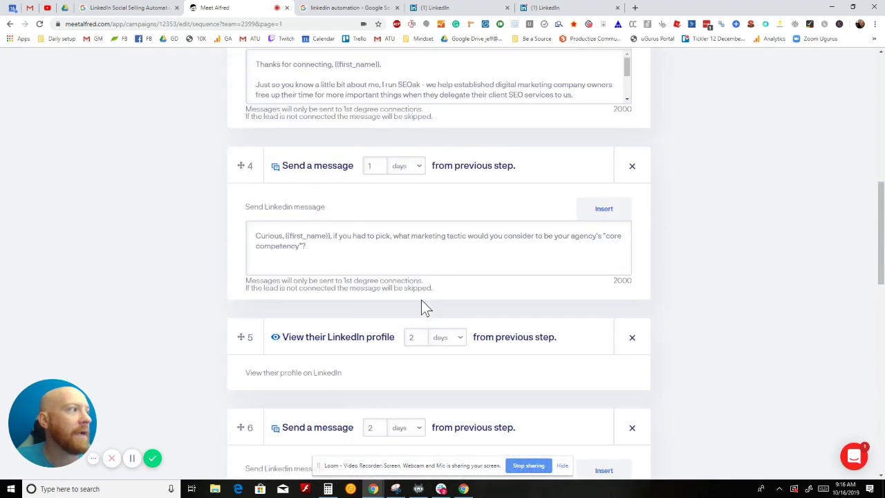
scroll(421, 300, "up", 10)
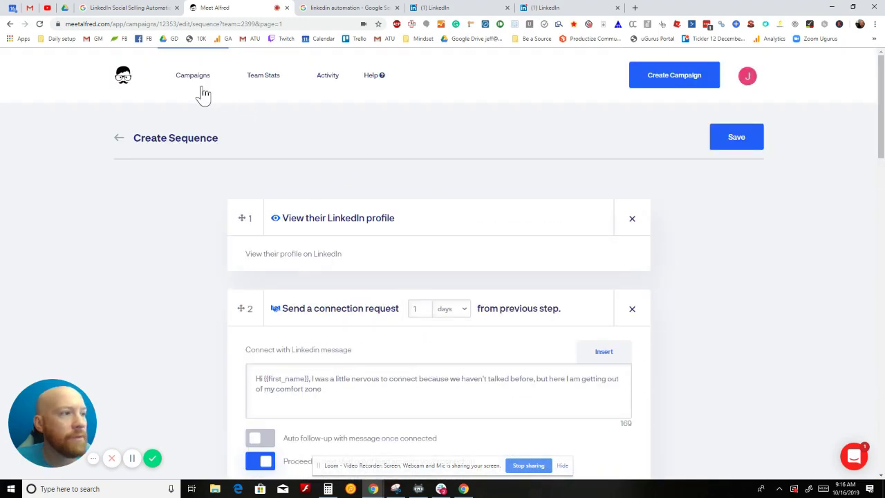
left_click(197, 82)
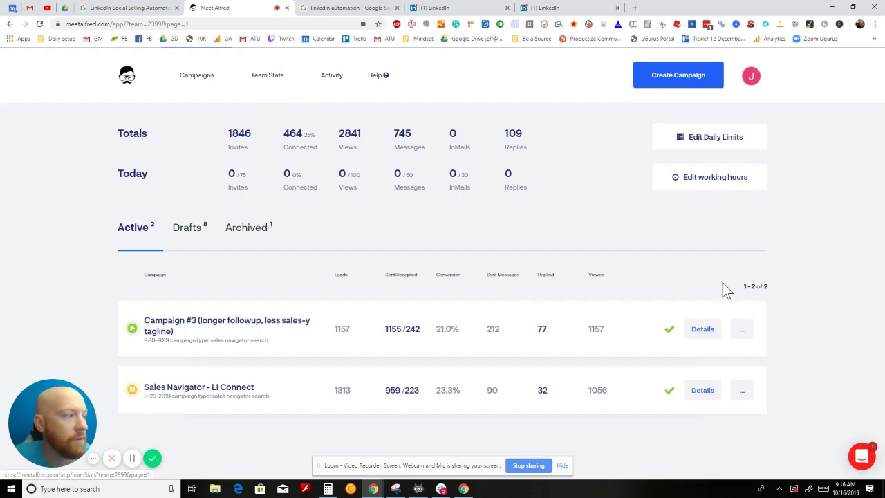
Open the Alfred desktop app from the system tray, bring its window fully into view and examine its connection status
left_click(779, 488)
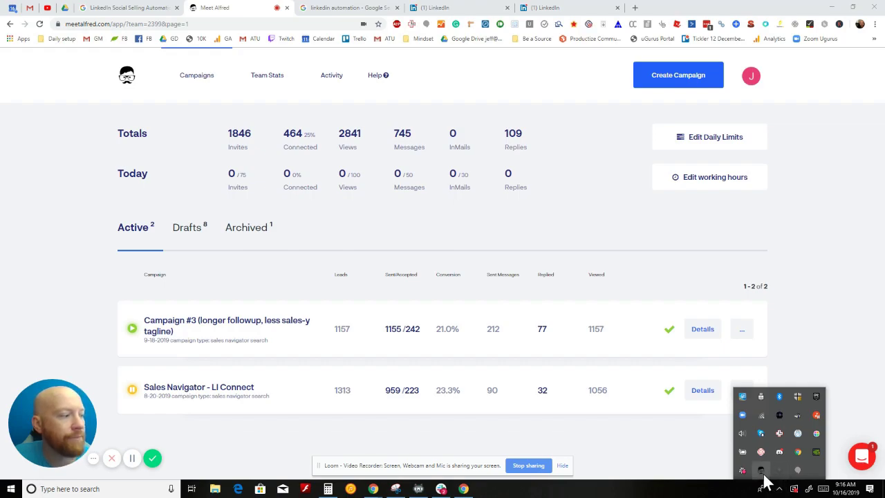
left_click(762, 474)
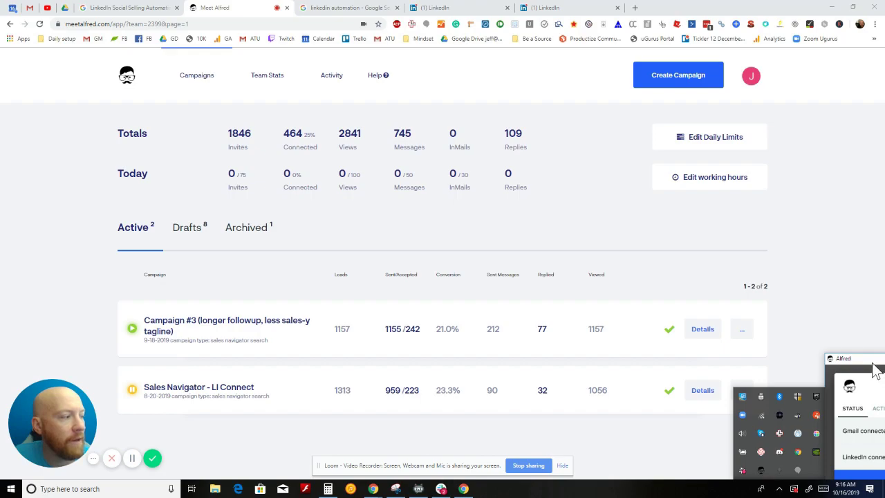
left_click_drag(873, 358, 278, 93)
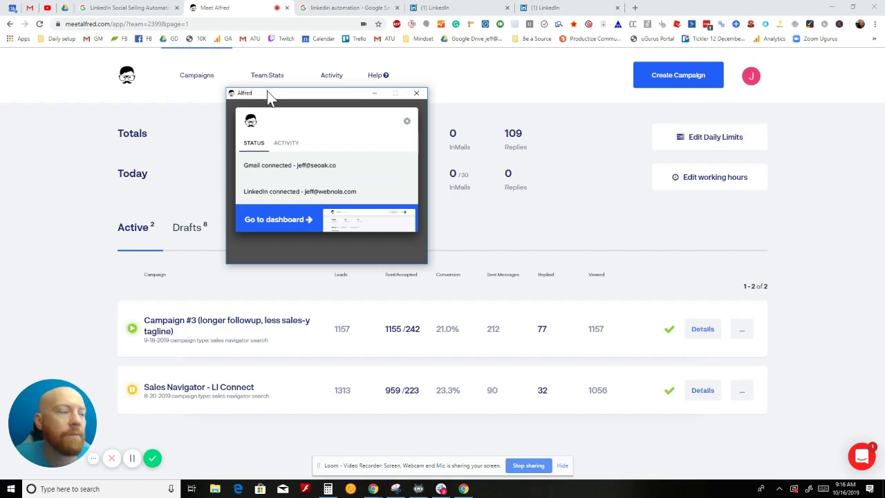
mouse_move(283, 99)
left_mouse_down()
mouse_move(386, 113)
mouse_move(293, 107)
left_mouse_up()
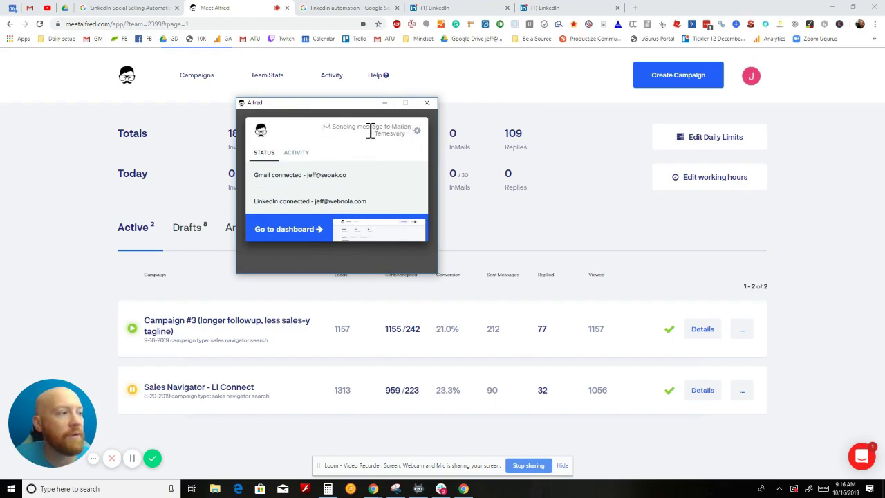
left_click_drag(308, 104, 671, 290)
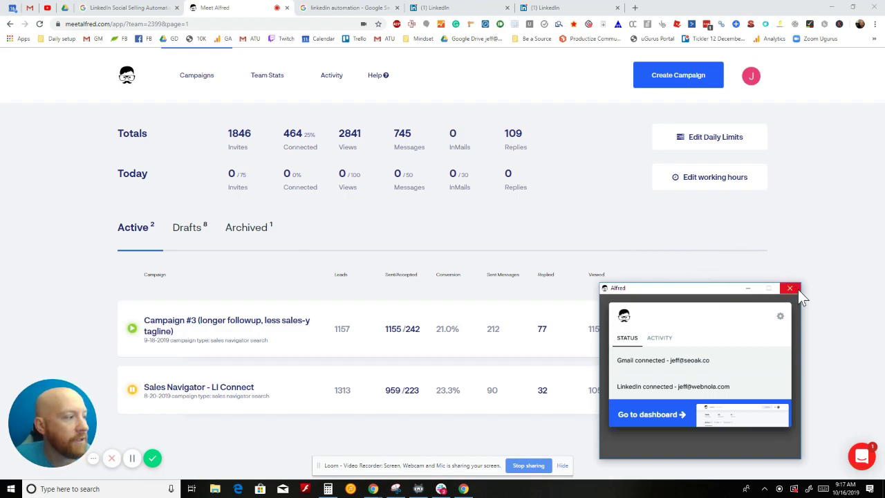
Check the recent activity and the connection status in the Alfred desktop app, and close its window
left_click(663, 339)
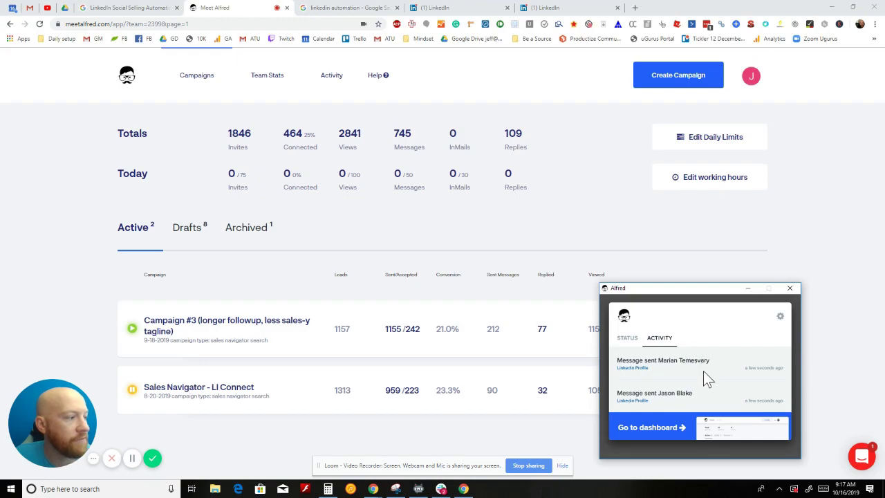
left_click(629, 340)
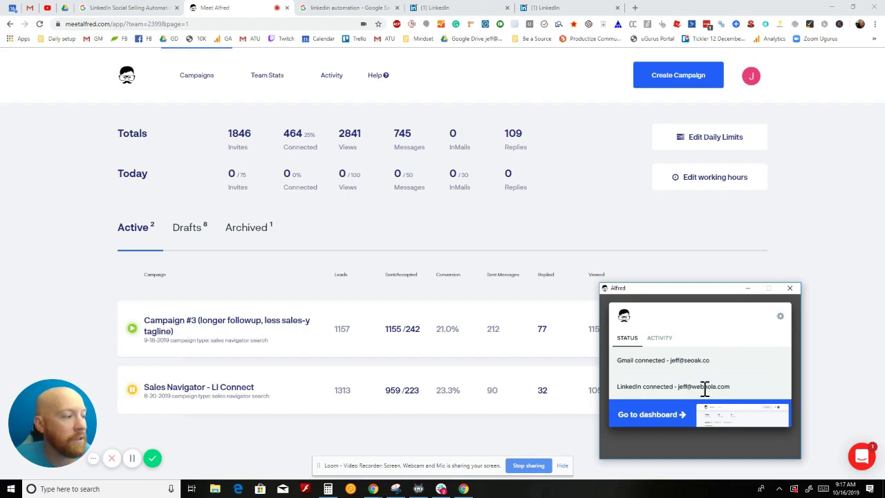
left_click(790, 289)
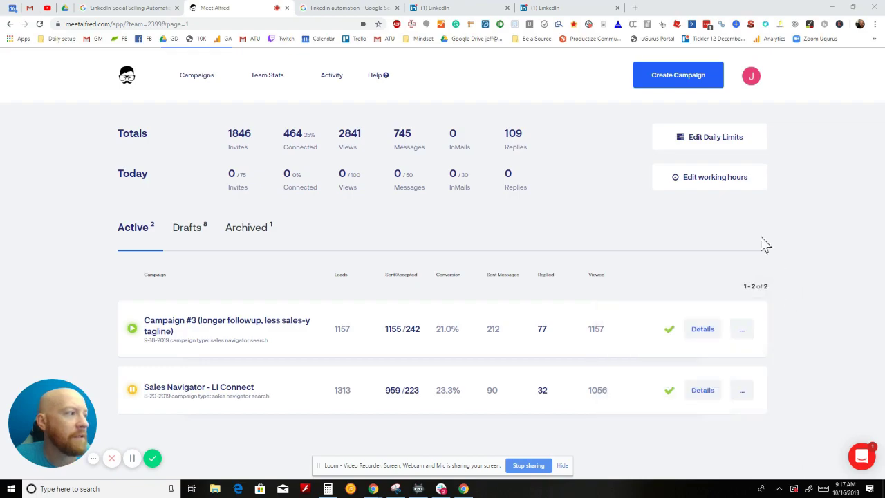
Examine the working hours set for each weekday in the automation scheduler, and close it without changes
left_click(703, 182)
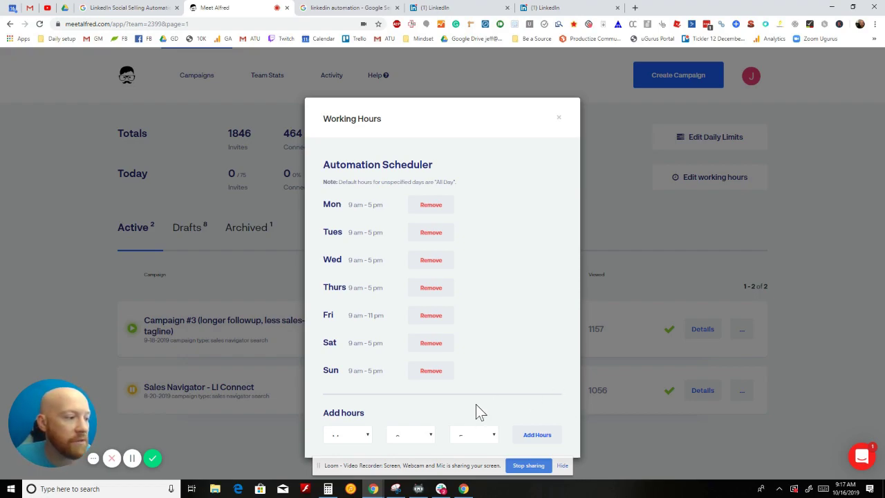
left_click(559, 119)
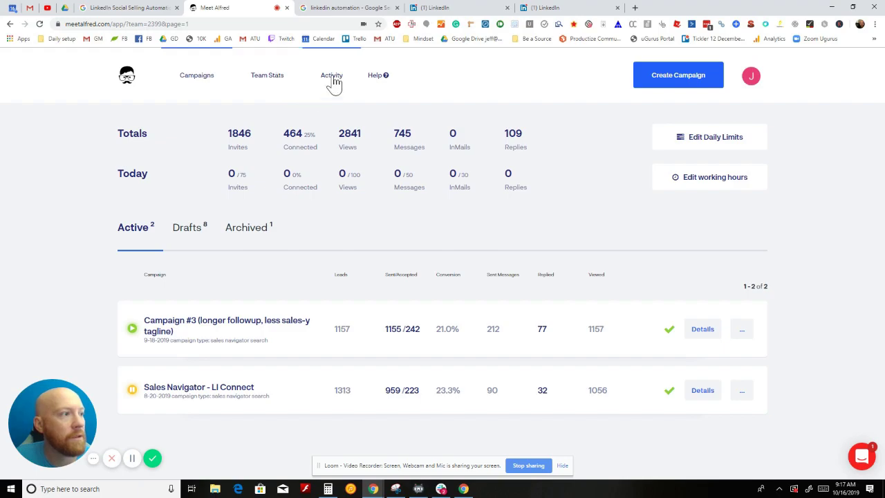
Save the daily limits at 100 views, 75 connect requests, 50 messages and 30 Inmails
left_click(733, 138)
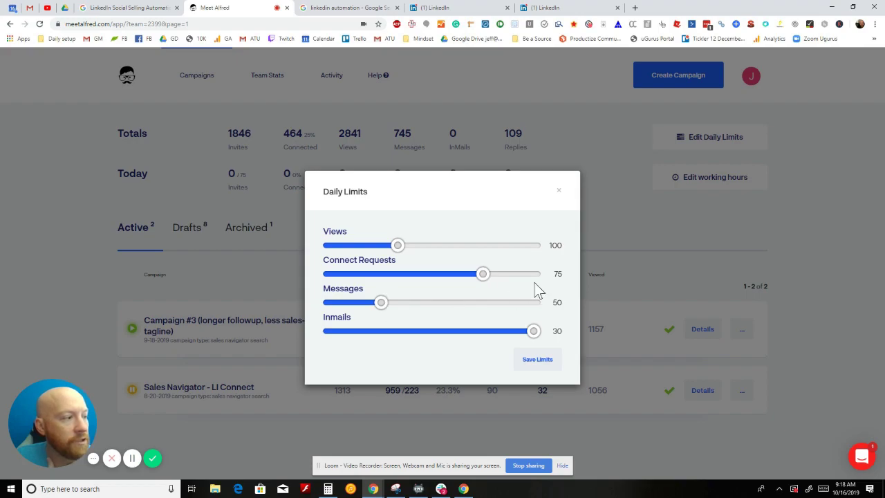
mouse_move(484, 276)
left_mouse_down()
mouse_move(553, 272)
mouse_move(485, 282)
left_mouse_up()
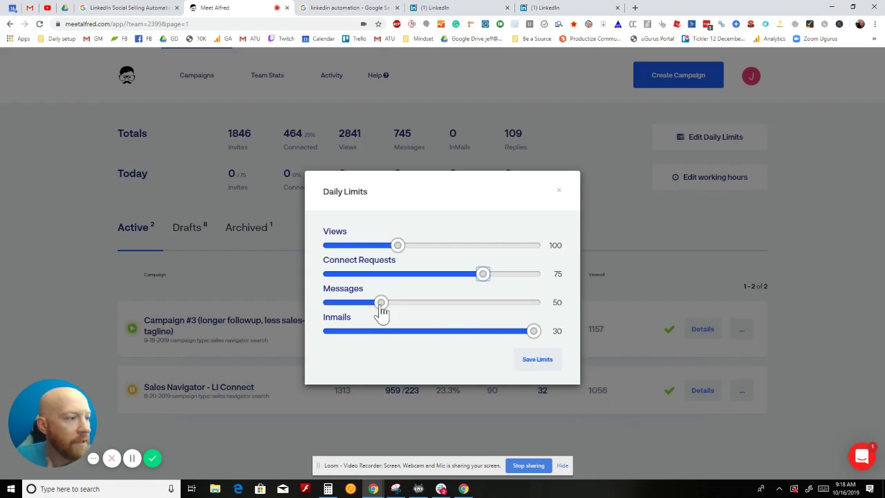
mouse_move(381, 305)
left_mouse_down()
mouse_move(553, 306)
mouse_move(383, 306)
mouse_move(383, 315)
left_mouse_up()
mouse_move(400, 246)
left_mouse_down()
mouse_move(555, 242)
mouse_move(402, 246)
mouse_move(376, 256)
mouse_move(405, 268)
mouse_move(399, 262)
left_mouse_up()
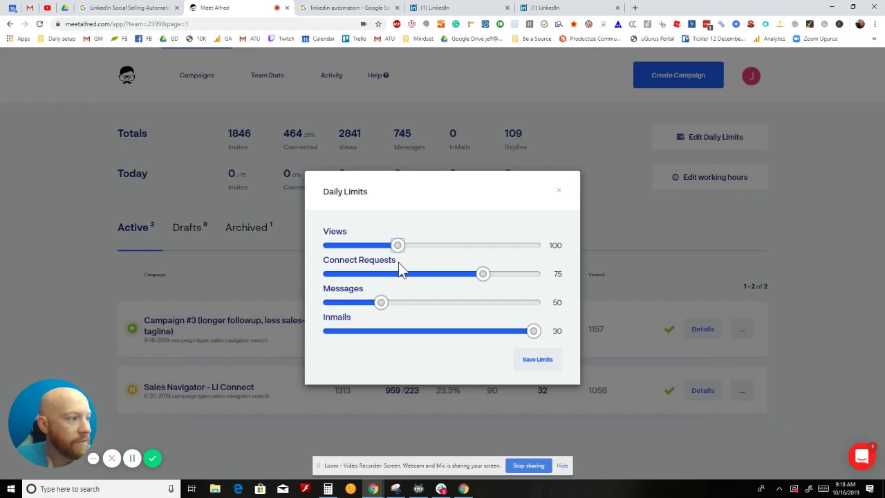
left_click(537, 359)
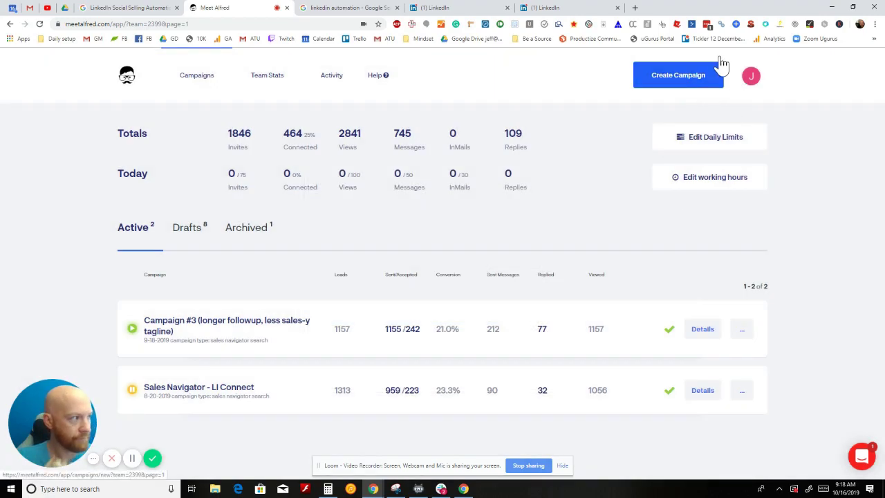
Start a new campaign in Meet Alfred and open the Sales Navigator home page in a LinkedIn tab
left_click(691, 92)
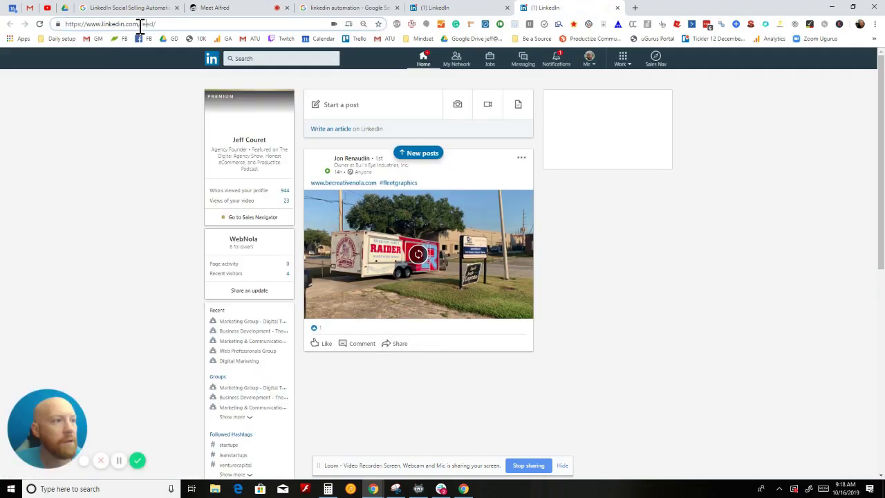
left_click_drag(139, 24, 158, 26)
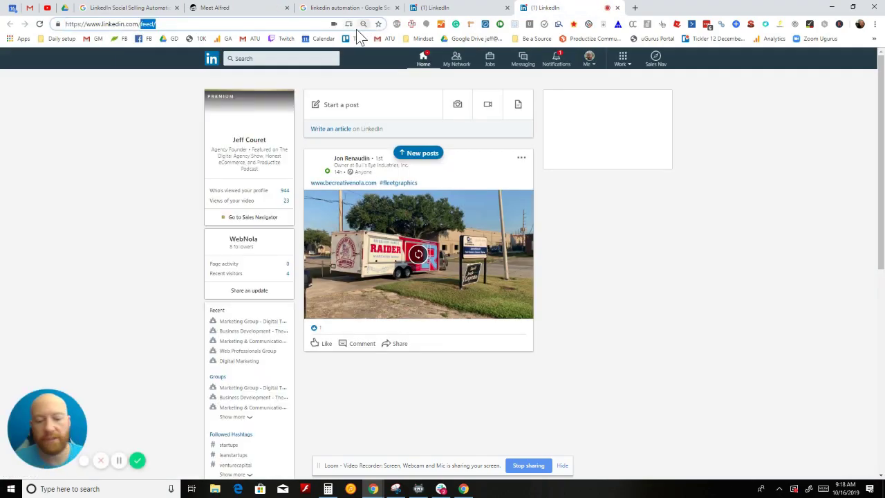
type("sa")
key("Return")
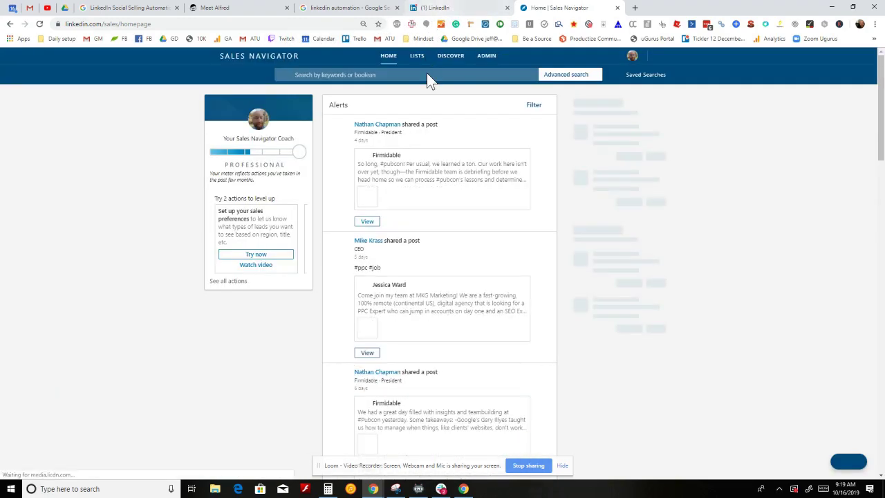
Search Sales Navigator for "wine industry ceo"
left_click(357, 75)
type("whe")
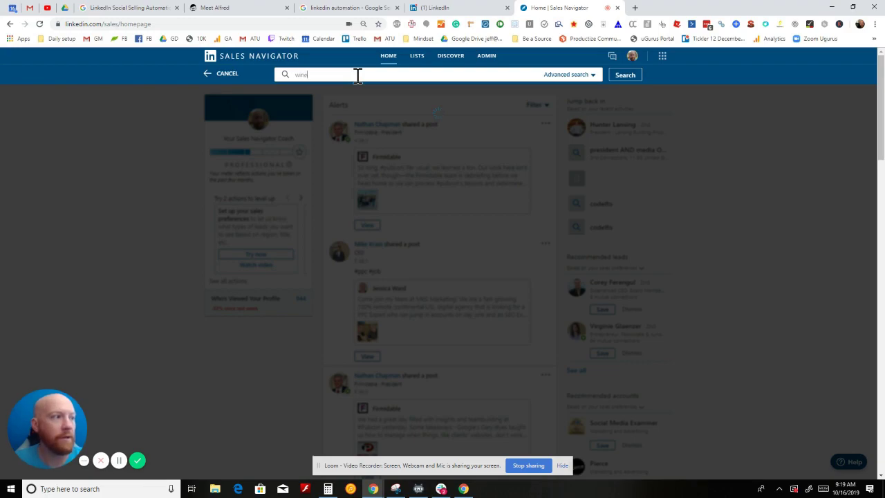
type(" industry ")
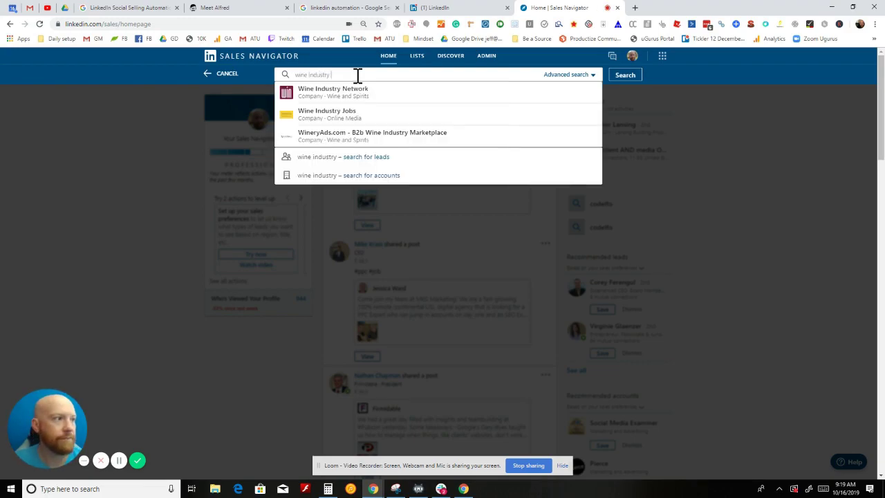
type("co")
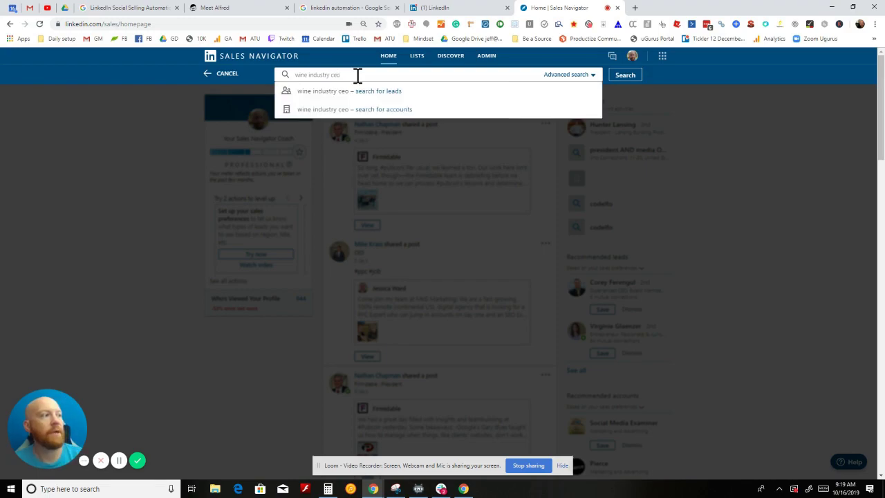
key("Return")
Select the URL of the lead search results and return to Meet Alfred's lead source choice
left_click(270, 23)
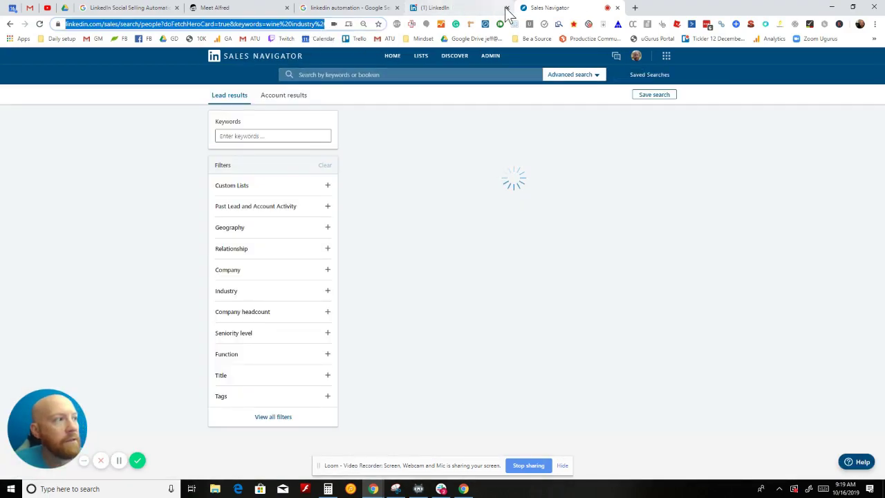
left_click(441, 14)
left_click(221, 7)
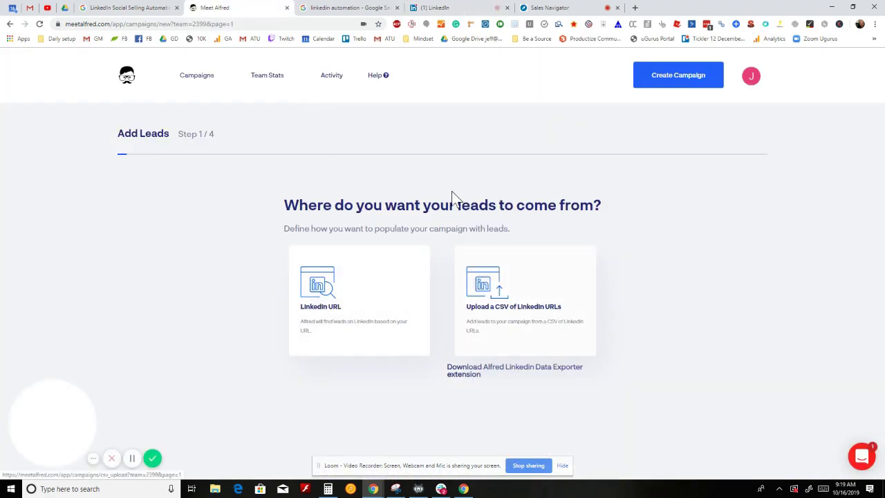
left_click(571, 14)
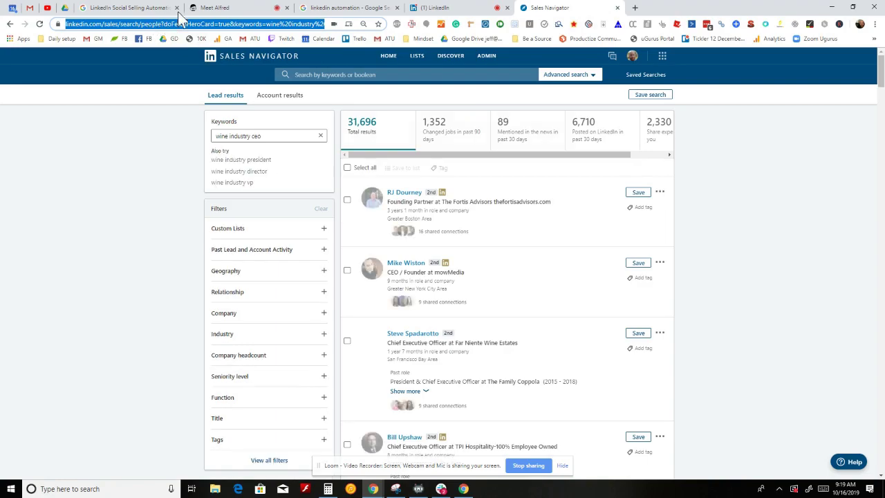
left_click(218, 8)
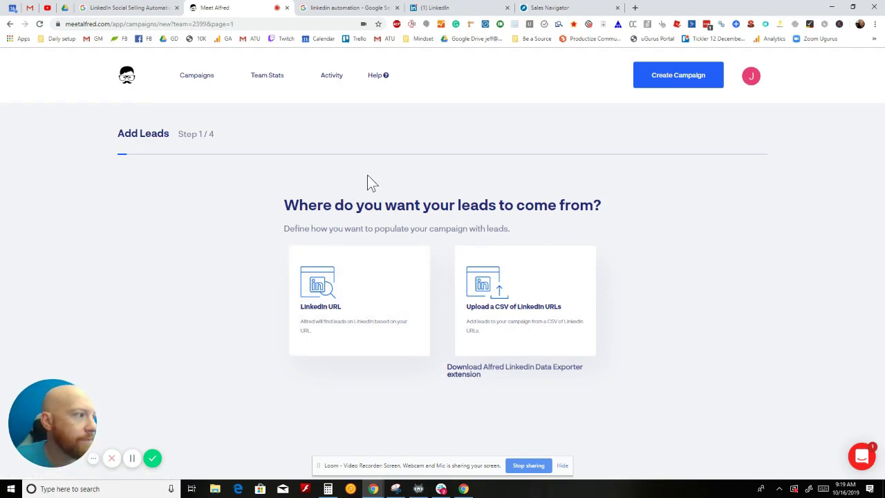
View the bot activity log, open Alfred's help center in its own tab and return to the log
left_click(330, 77)
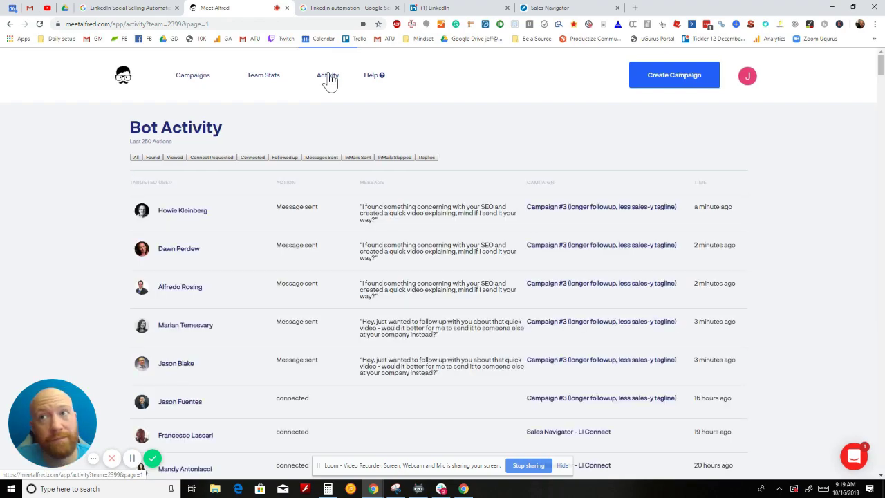
left_click(368, 76)
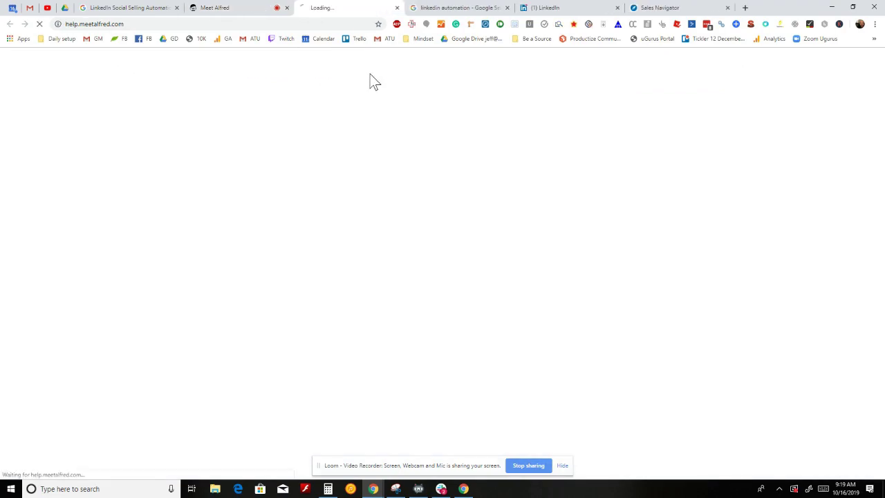
left_click(230, 9)
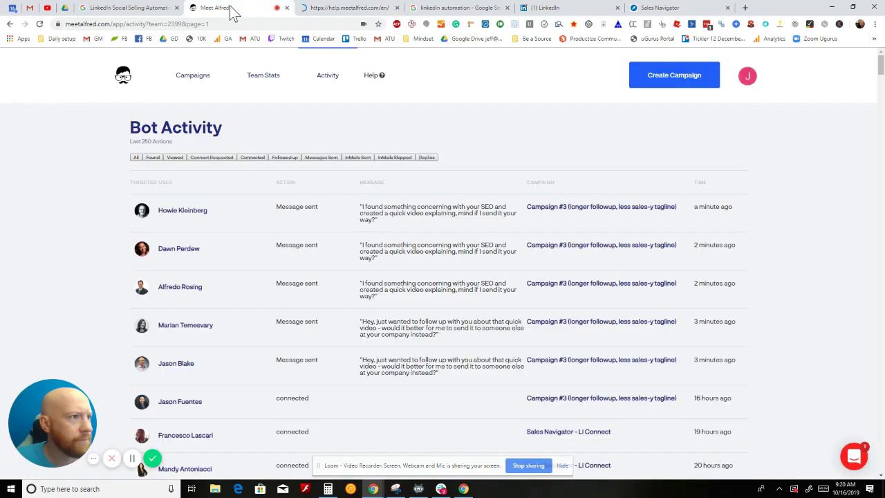
Open the Getting Started tutorials, bring up the "Get Alfred for FREE! Refer a Friend" video and close it
left_click(748, 77)
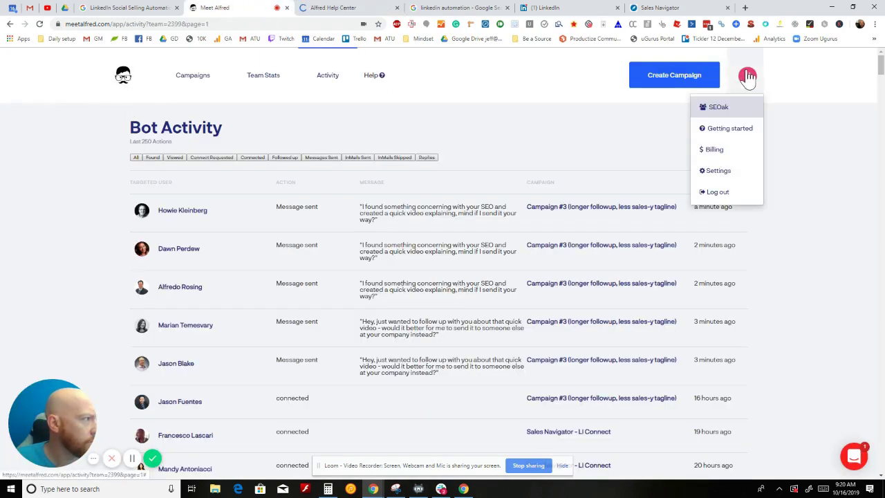
left_click(751, 130)
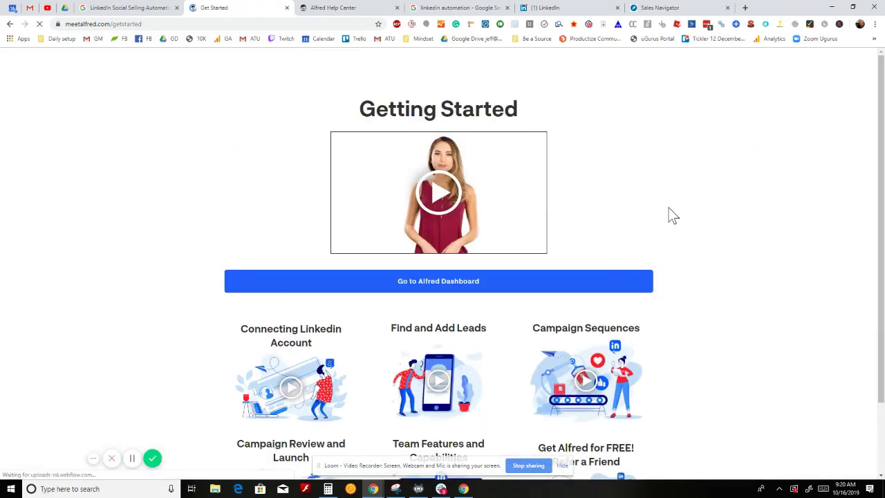
scroll(668, 207, "down", 2)
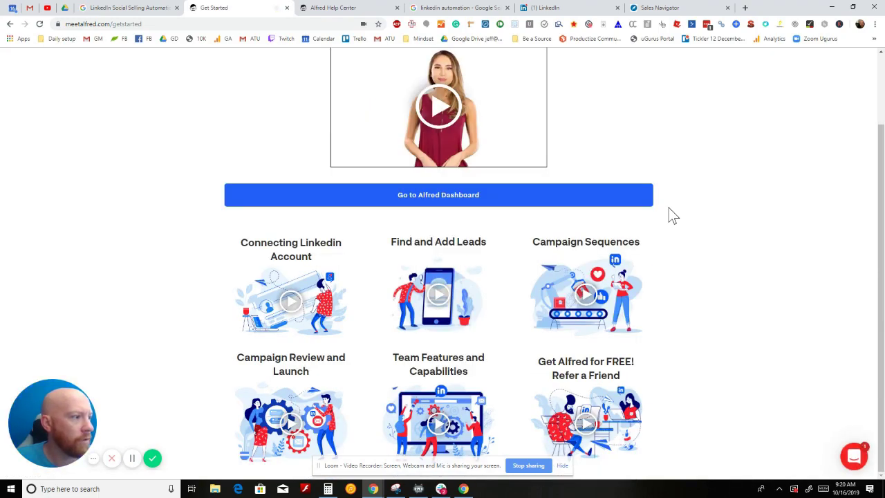
left_click(588, 424)
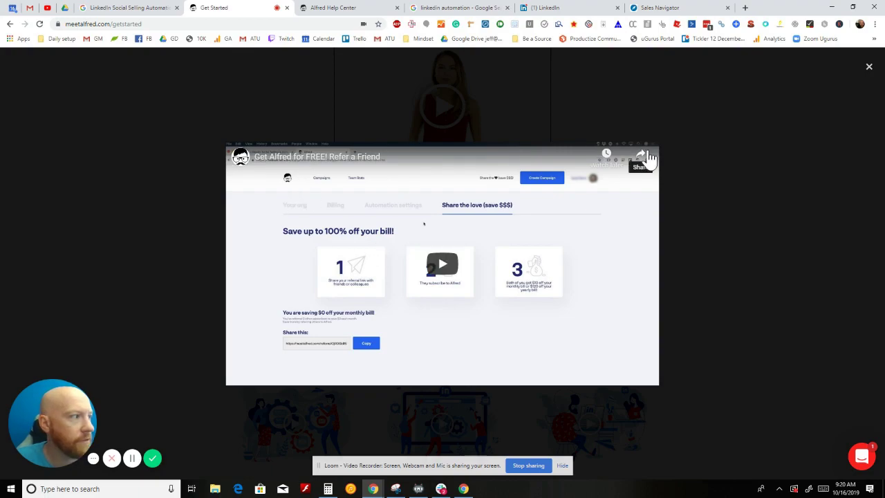
left_click(731, 220)
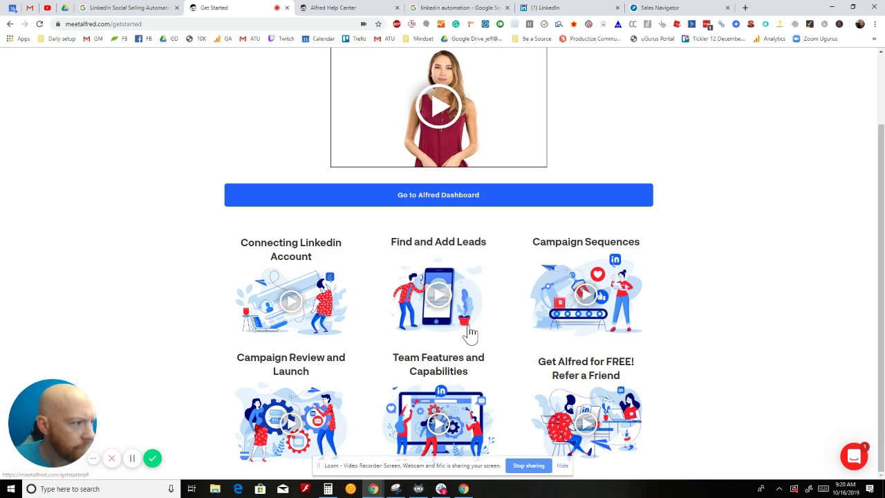
Go back to the bot activity log, read the notices above it and open the campaigns overview
scroll(456, 343, "up", 2)
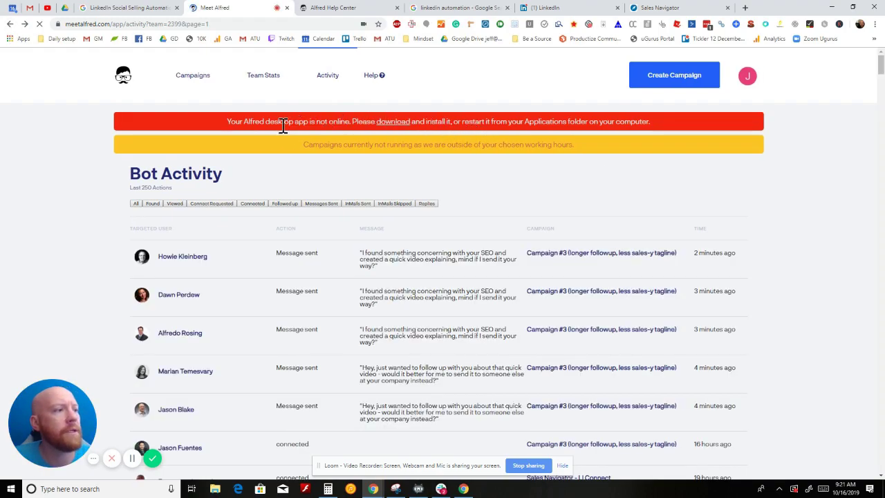
double_click(235, 121)
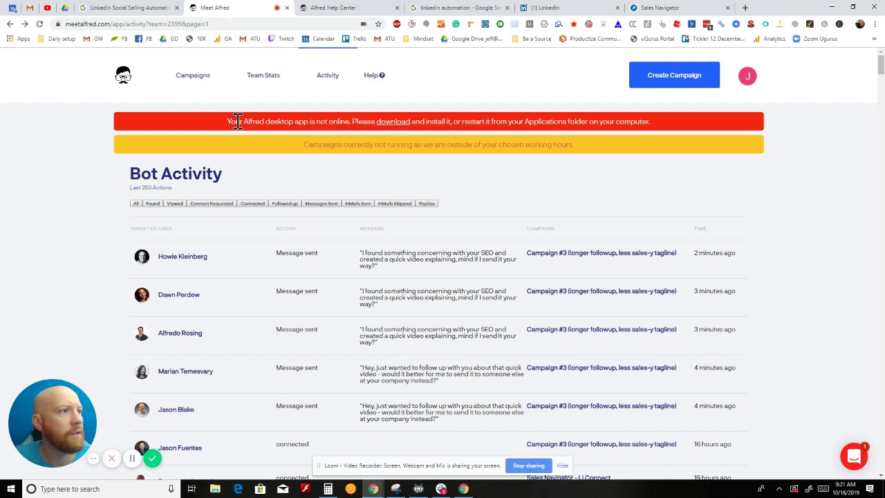
left_click(229, 122)
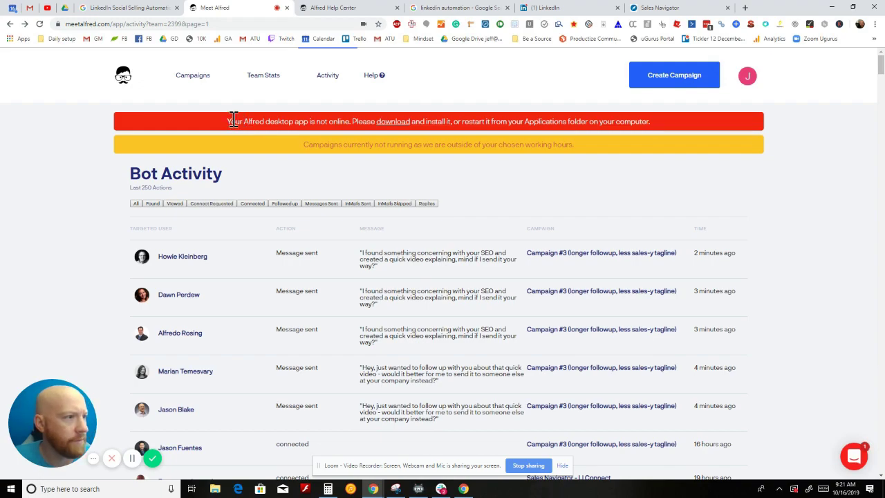
left_click(191, 78)
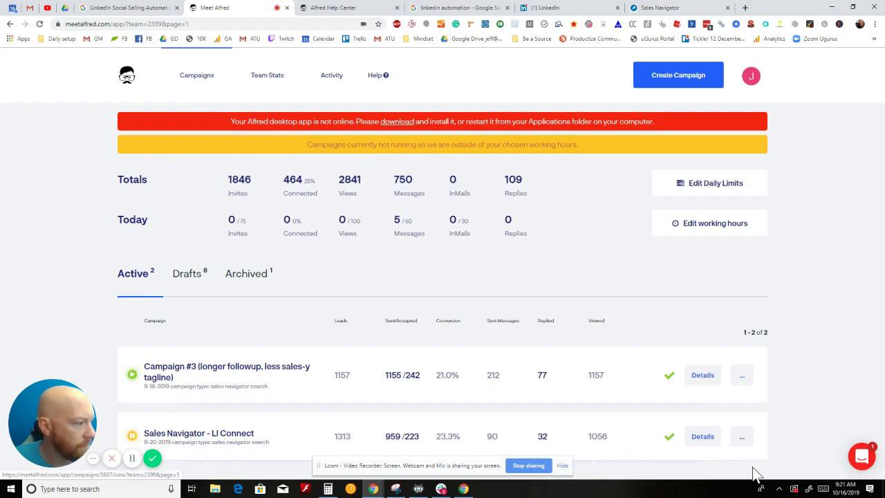
Check the connection status in the Alfred desktop app from the system tray and reload the campaigns overview
left_click(779, 489)
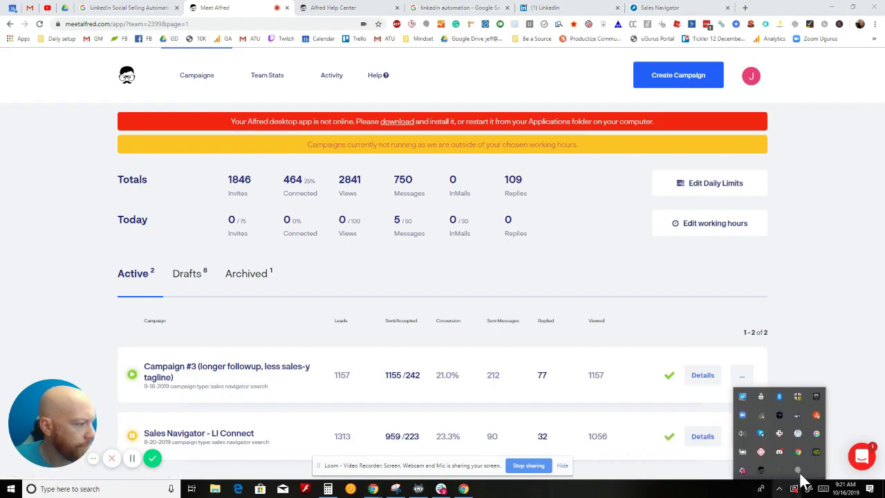
left_click(760, 470)
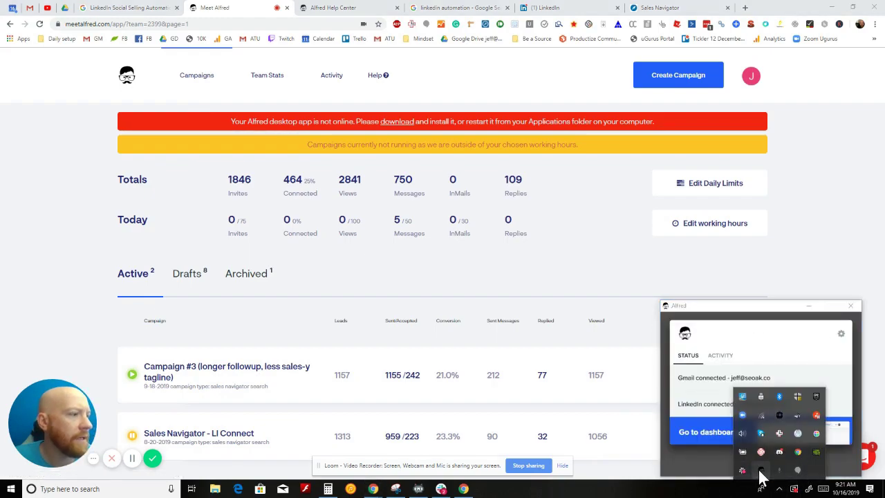
left_click(761, 477)
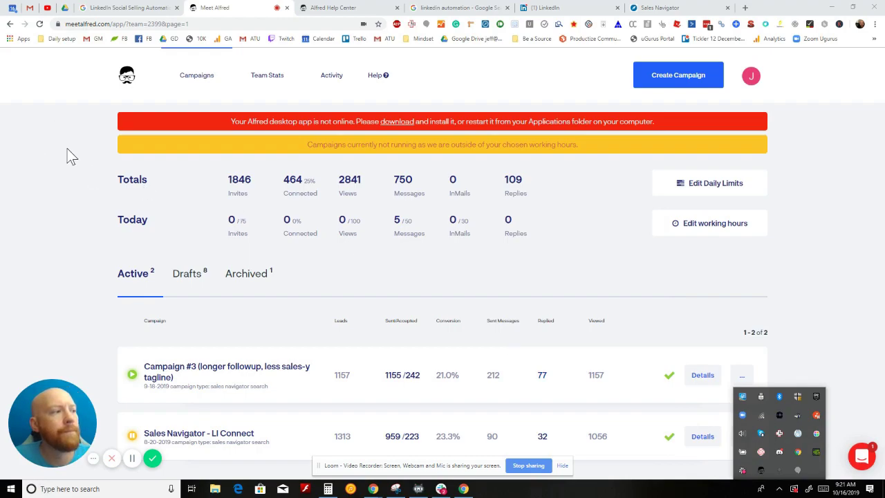
left_click(31, 113)
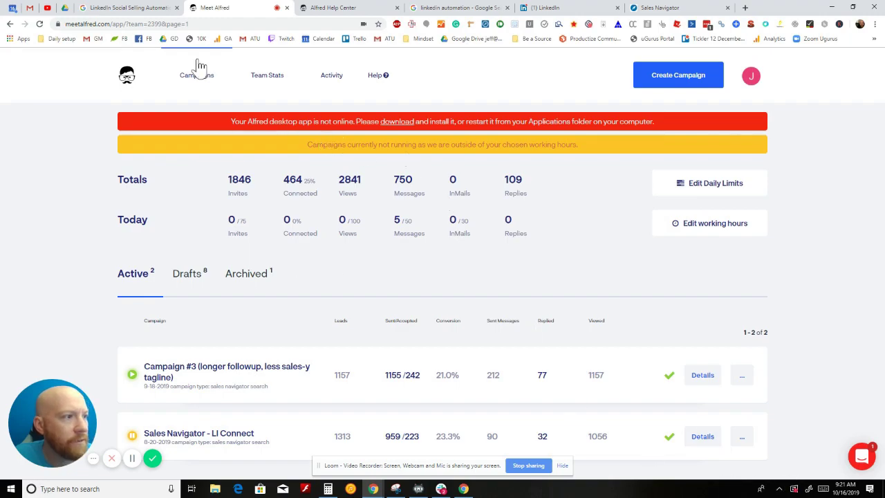
left_click(40, 23)
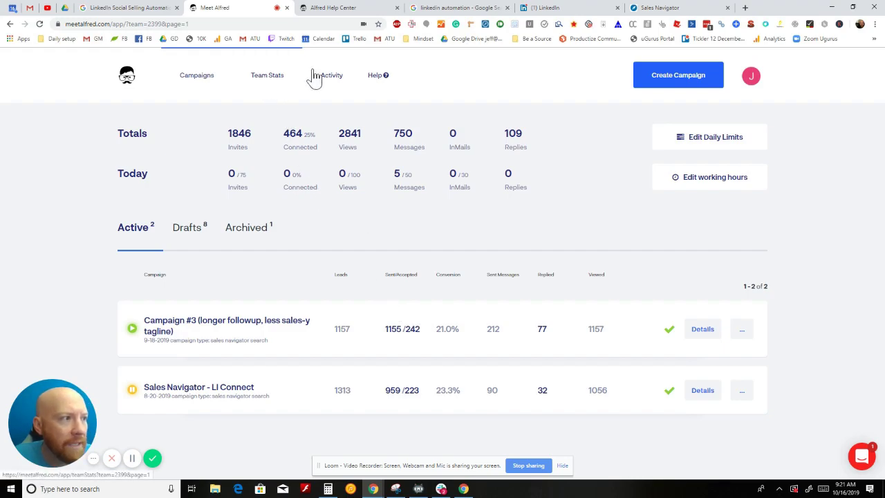
Look through the draft and archived campaigns, and return to the active campaigns
left_click(185, 232)
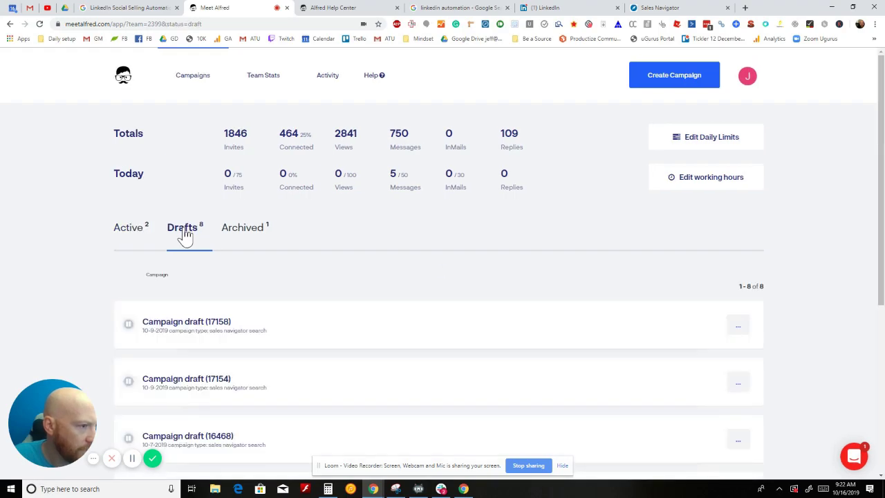
scroll(304, 310, "down", 1)
scroll(302, 309, "down", 3)
scroll(302, 310, "up", 4)
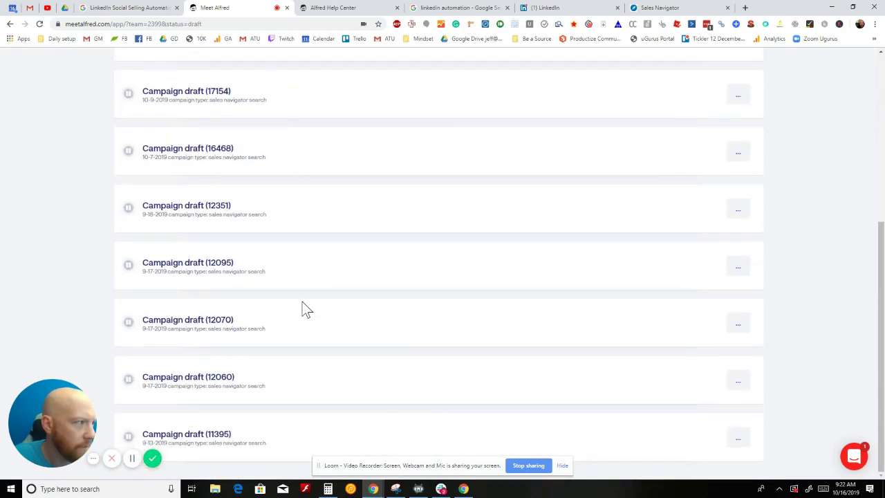
left_click(247, 221)
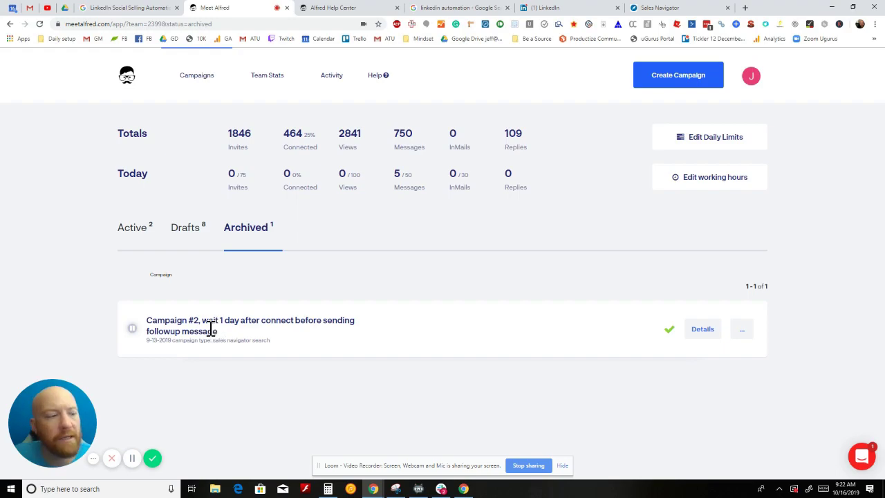
left_click(146, 237)
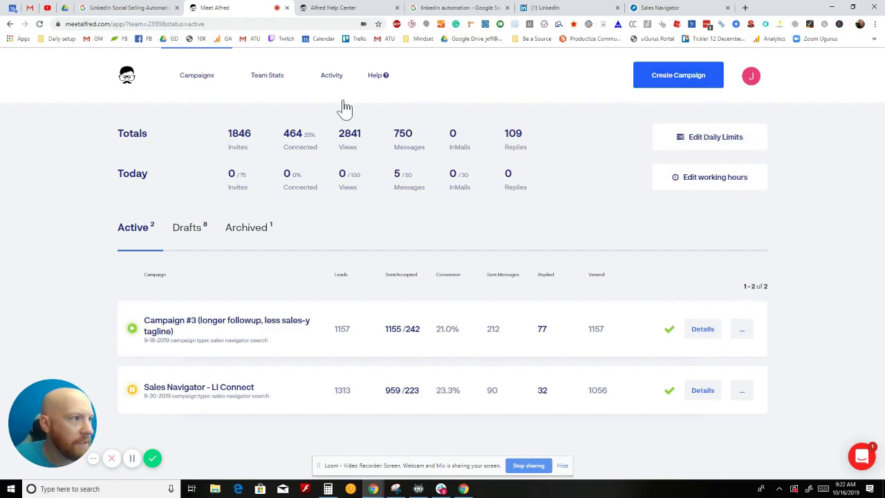
Open Meet Alfred's billing page in a separate tab and examine the annual upgrade pricing
left_click(267, 77)
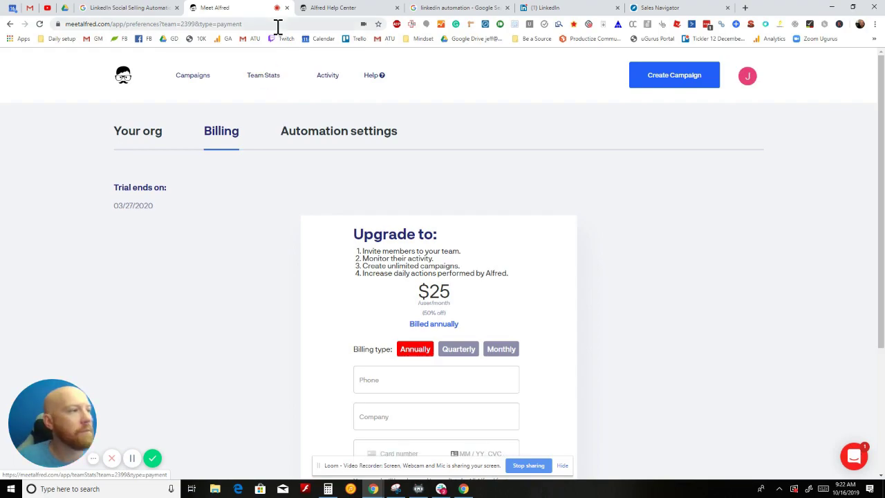
left_click(749, 79)
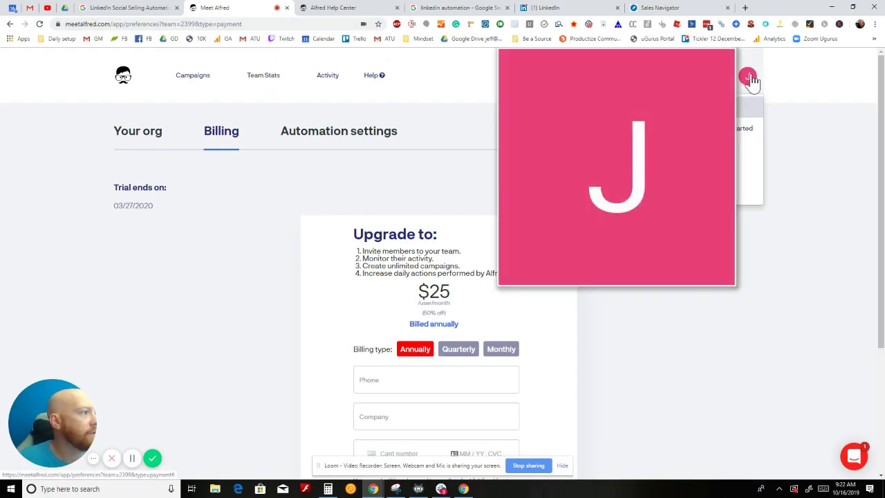
right_click(733, 156)
left_click(737, 160)
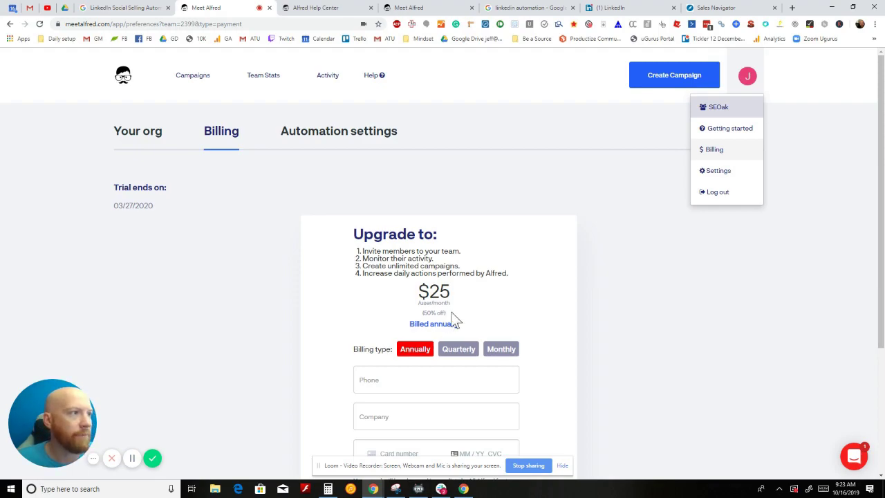
left_click(409, 8)
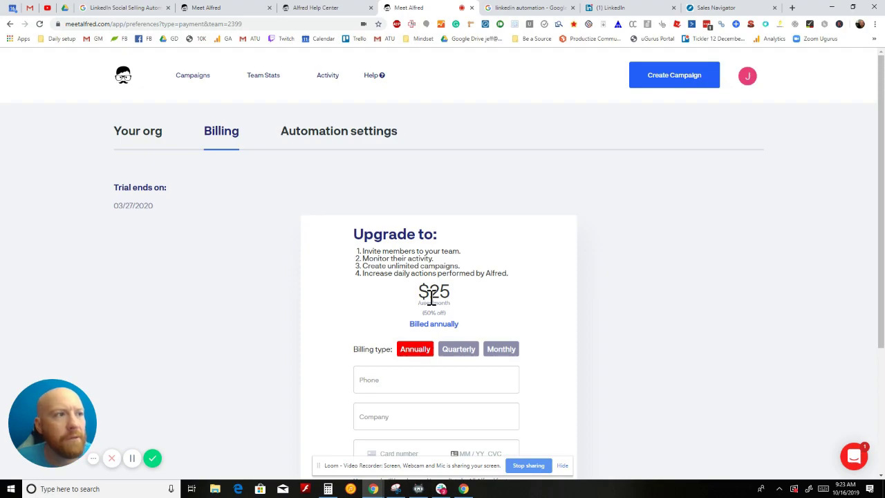
Read through the rest of the annual upgrade form on the billing page and open the automation settings
scroll(344, 312, "down", 3)
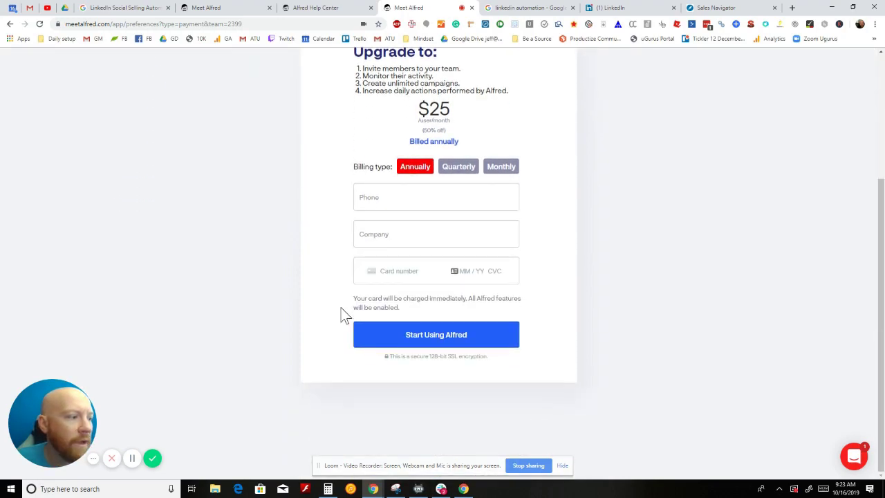
scroll(344, 311, "up", 3)
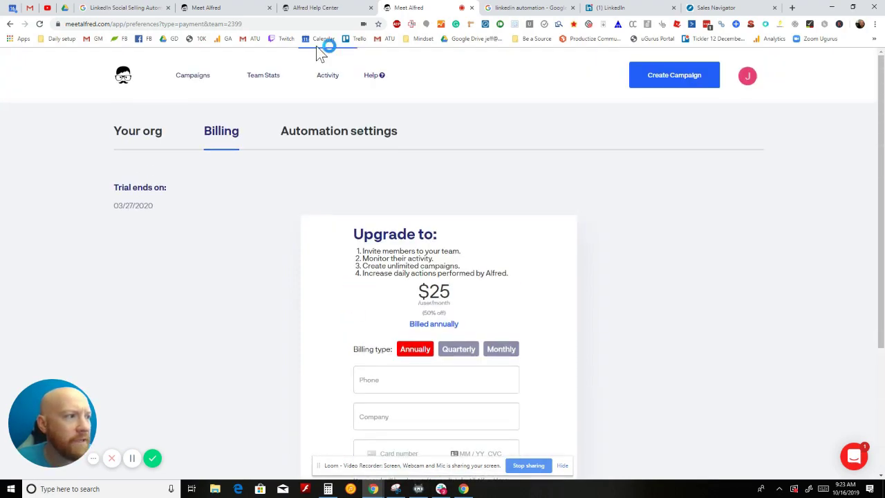
left_click(323, 137)
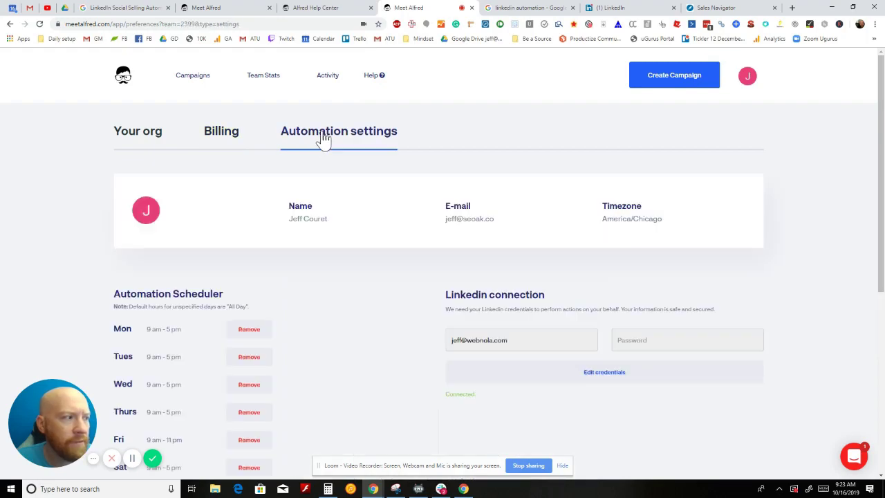
View the organization's all-time team stats and open the bot activity log
left_click(161, 141)
left_click(270, 79)
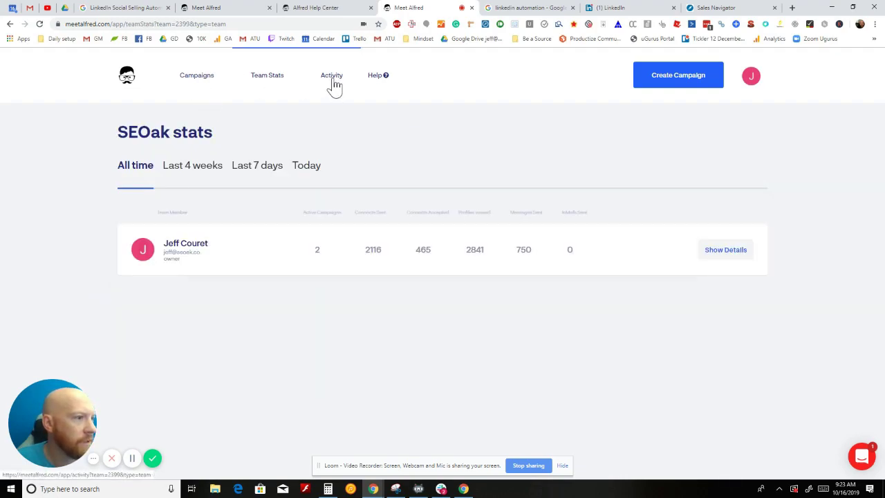
left_click(333, 80)
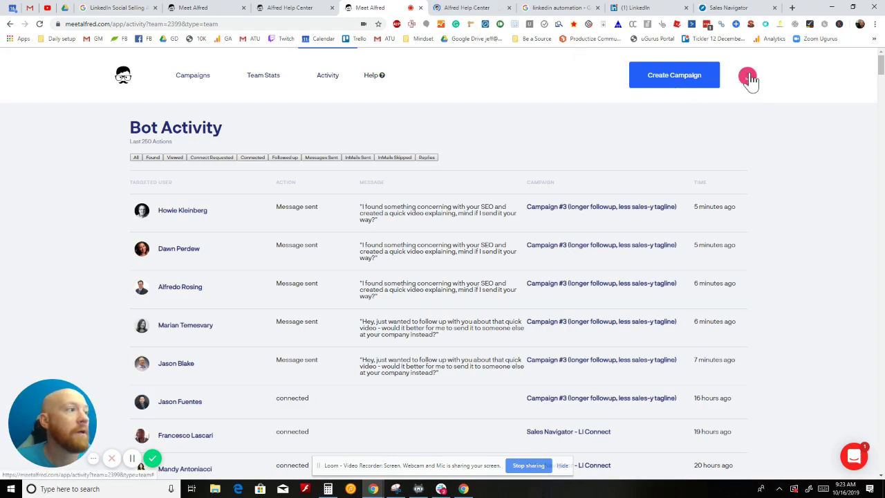
Return to the account preferences and examine the trial end date and upgrade form on the billing page
left_click(749, 78)
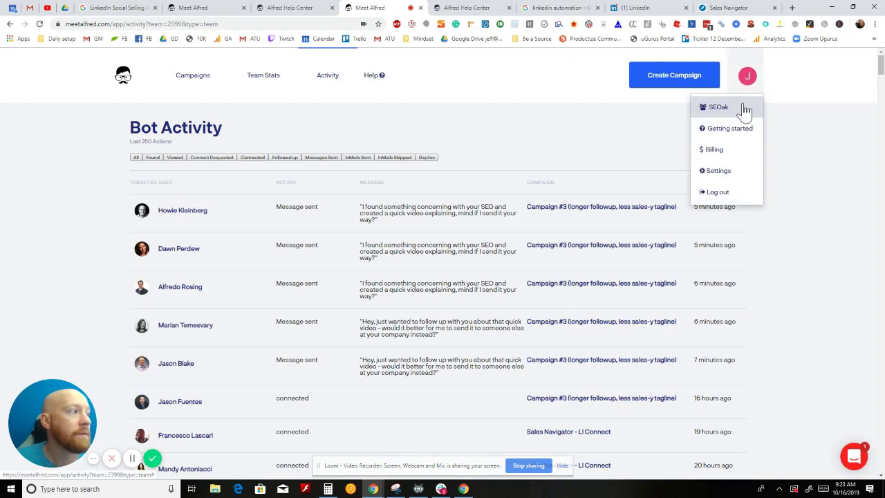
left_click(732, 171)
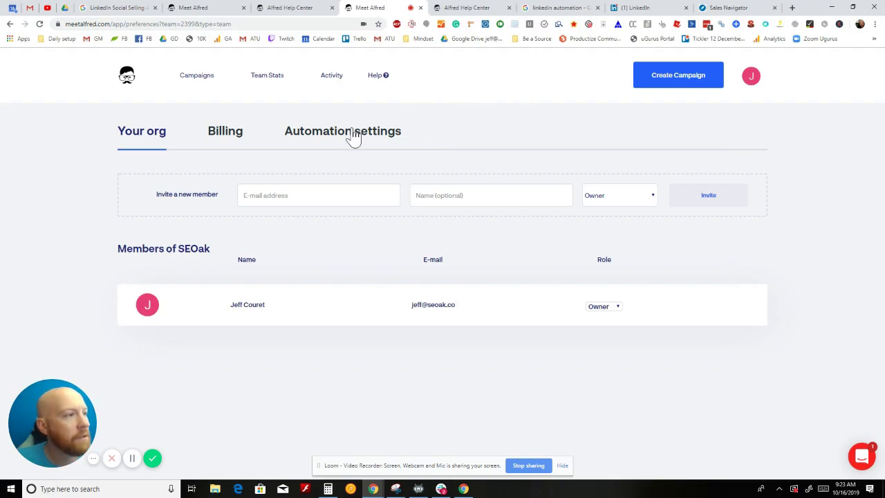
left_click(228, 138)
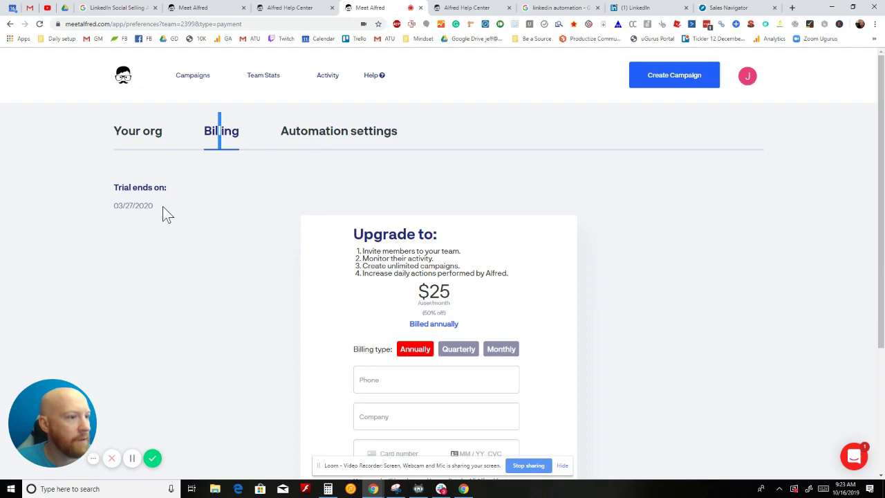
left_click_drag(163, 206, 116, 218)
scroll(222, 202, "down", 3)
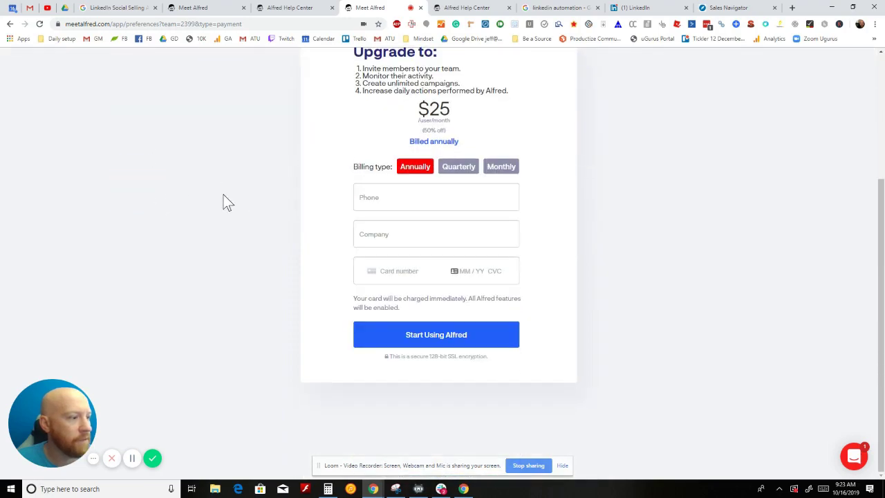
scroll(241, 174, "up", 3)
Review the automation scheduler hours, LinkedIn connection and daily limits in the automation settings
left_click(322, 135)
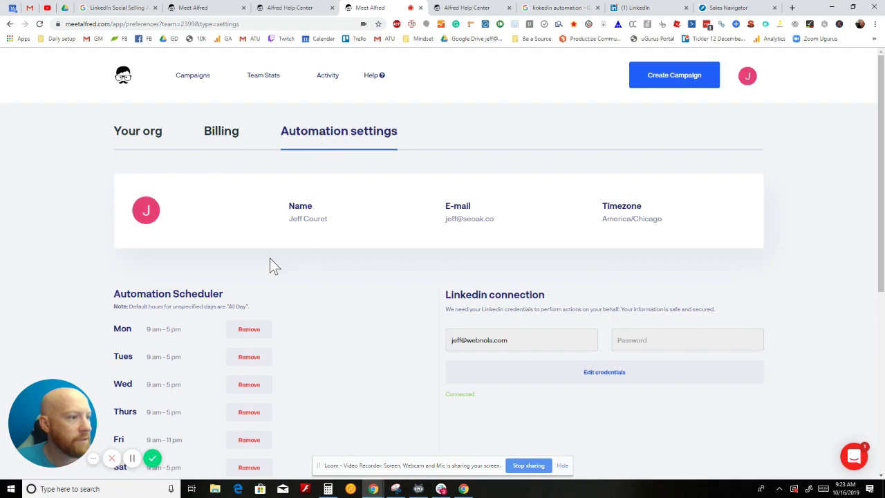
scroll(50, 216, "down", 2)
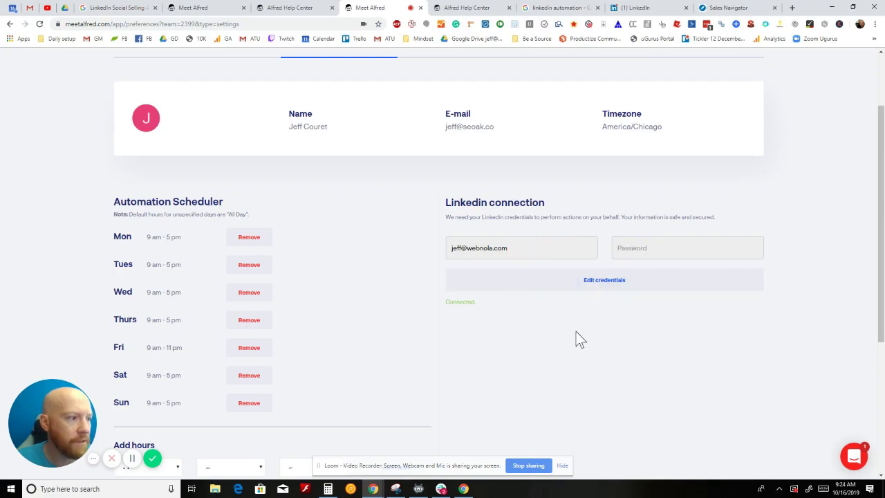
scroll(329, 309, "down", 3)
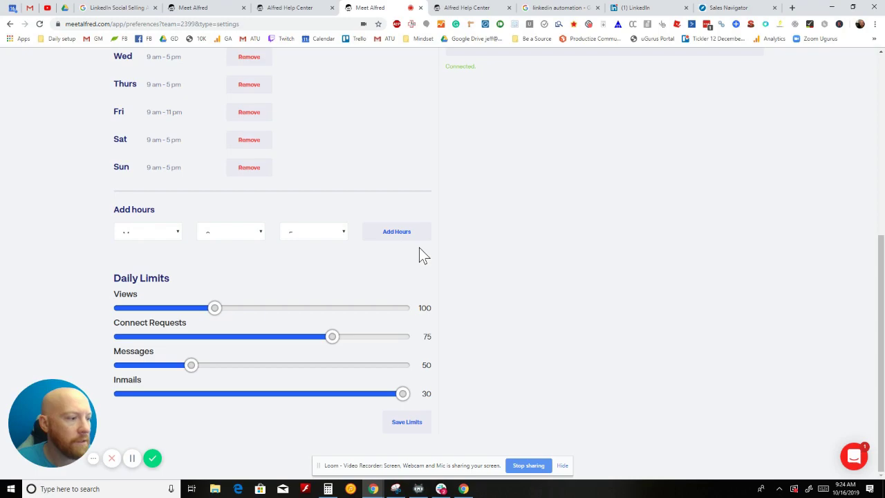
scroll(456, 245, "up", 2)
scroll(486, 238, "up", 3)
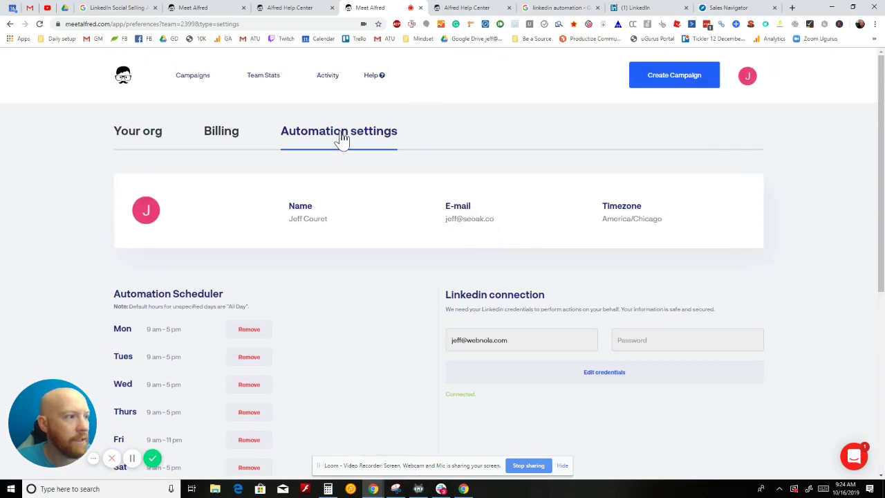
Go back to the billing page and look over the upgrade offer again
left_click(270, 85)
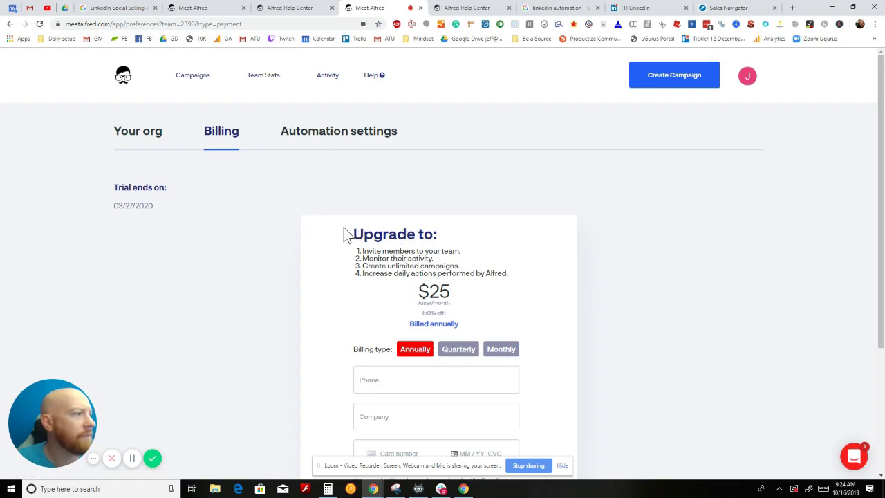
scroll(344, 234, "down", 3)
scroll(344, 233, "up", 3)
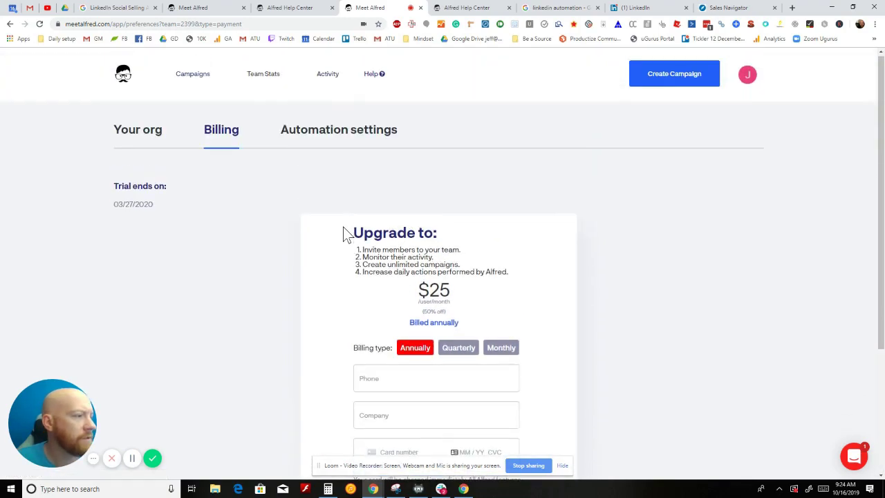
Look at the automation settings and the organization's member list, and open the account menu
left_click(336, 133)
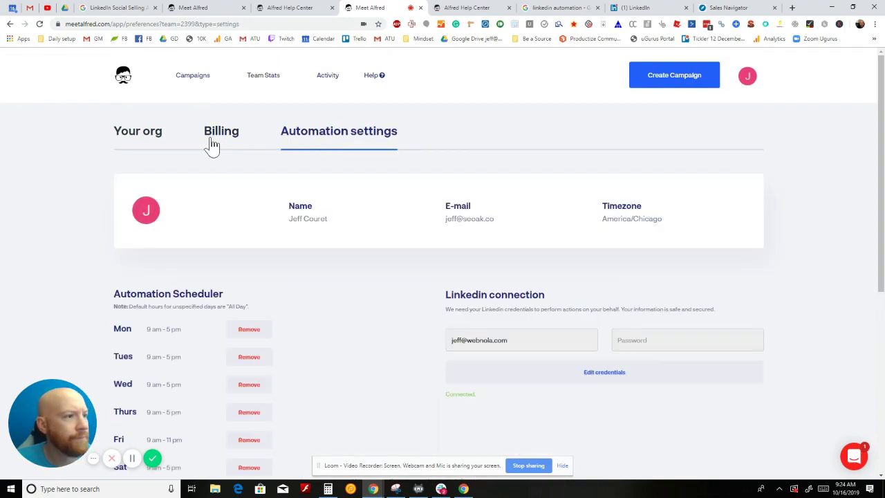
left_click(145, 132)
left_click(750, 79)
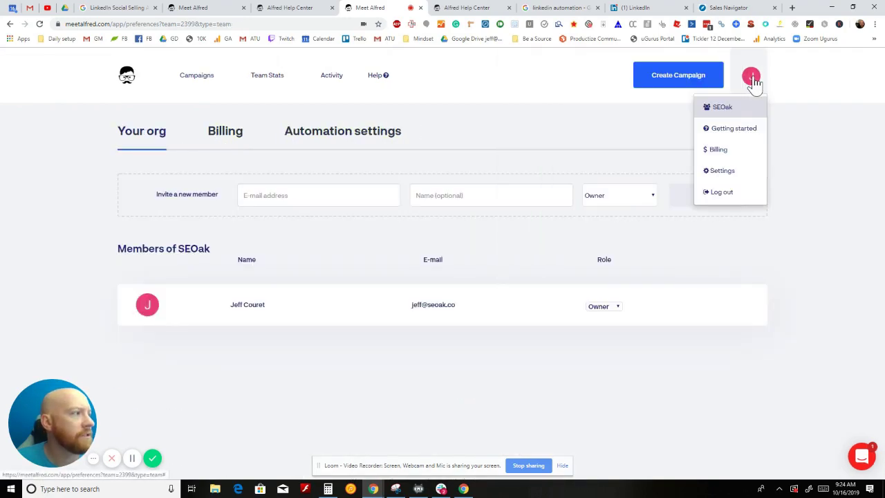